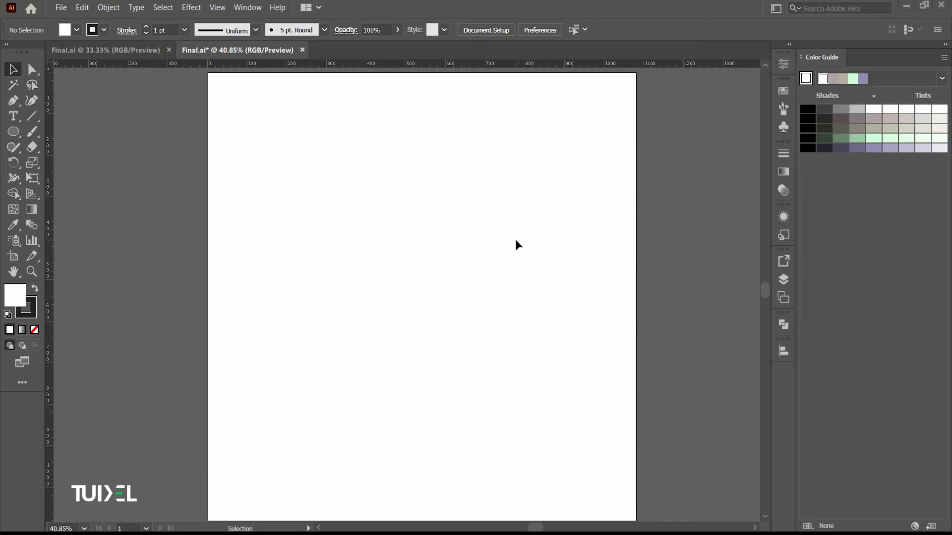
Draw a black-filled, no-stroke rectangle 30 px wide and 100 px tall on the artboard.
click(34, 330)
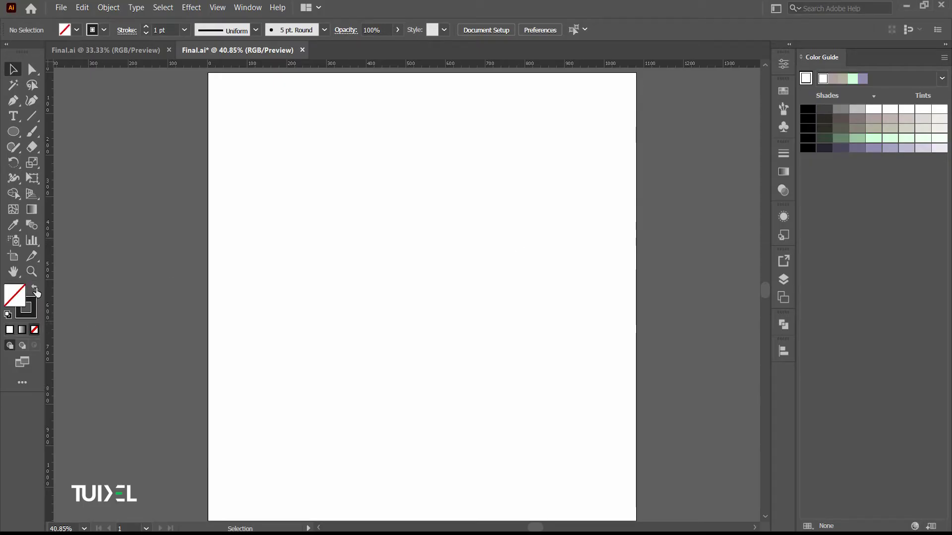
click(35, 288)
click(15, 138)
click(65, 130)
click(388, 269)
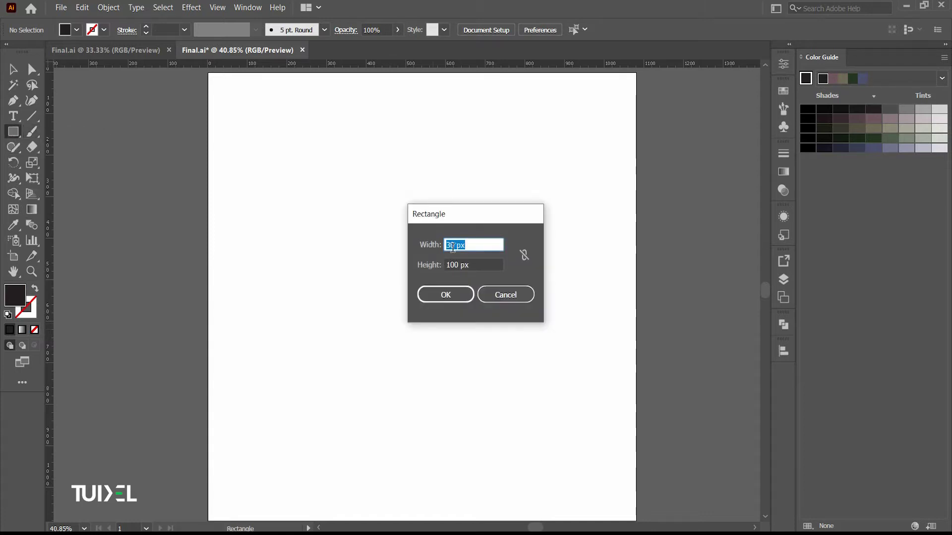
click(471, 265)
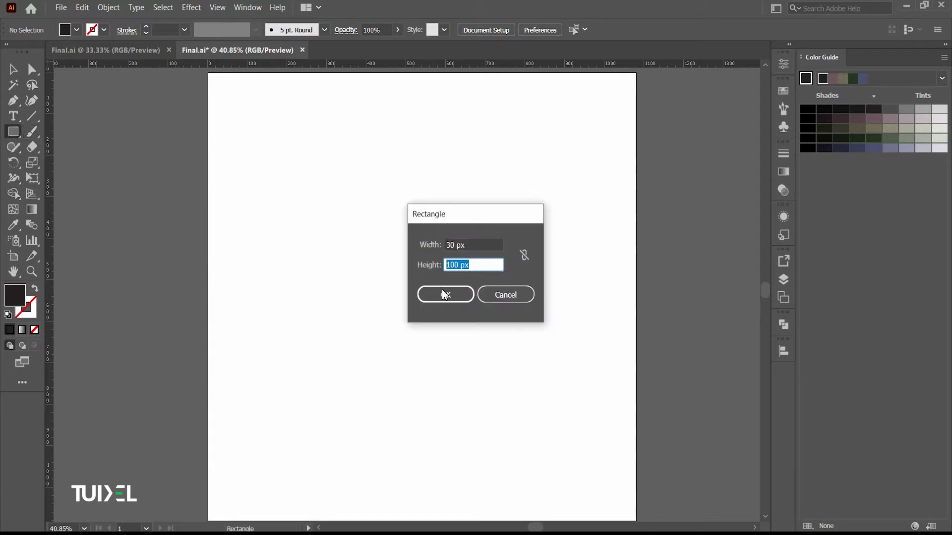
click(443, 293)
click(14, 69)
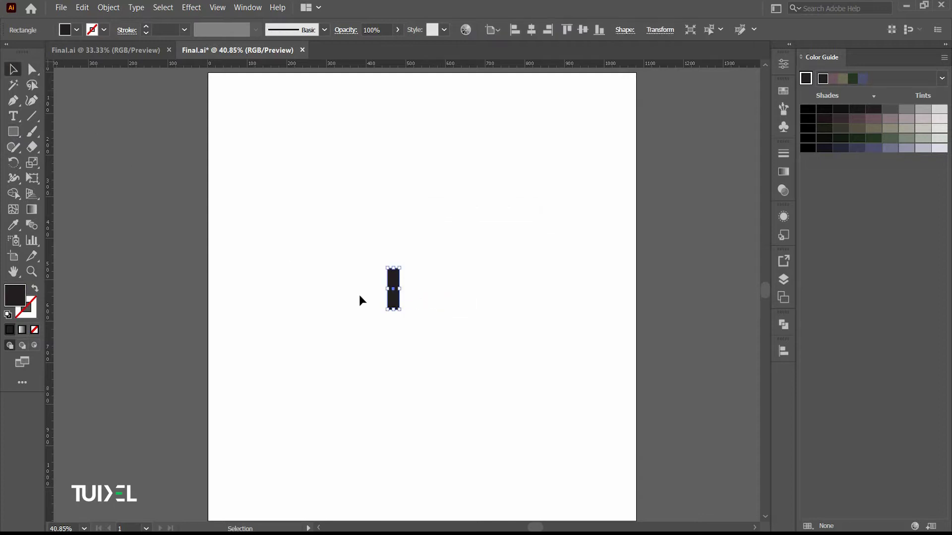
Alt-drag a copy of the black bar just to its right.
scroll(393, 298, up, 3)
scroll(394, 302, up, 2)
scroll(436, 304, right, 3)
scroll(374, 311, right, 2)
drag(293, 318, 372, 325)
Make a third evenly spaced bar with Transform Again (Ctrl+D) and pull down a horizontal guide.
click(490, 326)
click(365, 330)
key(ctrl+d)
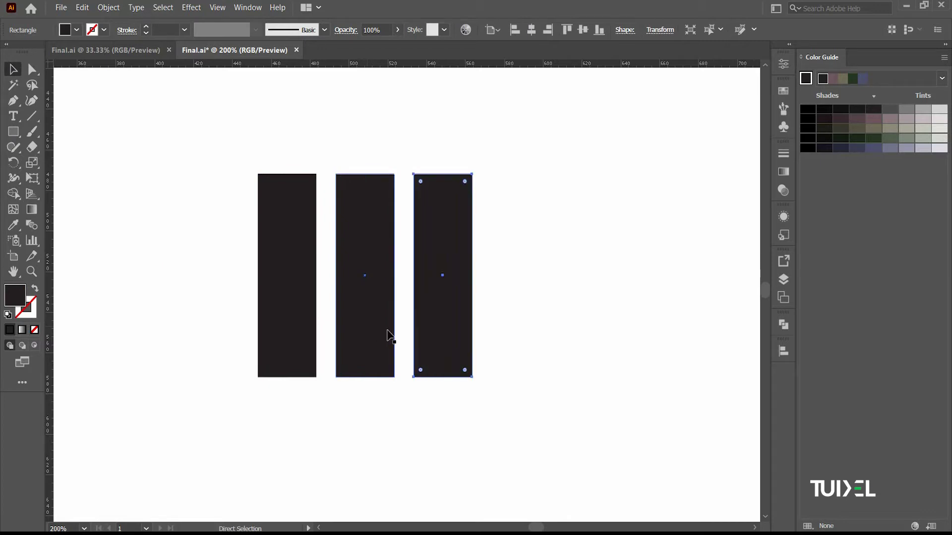
click(512, 320)
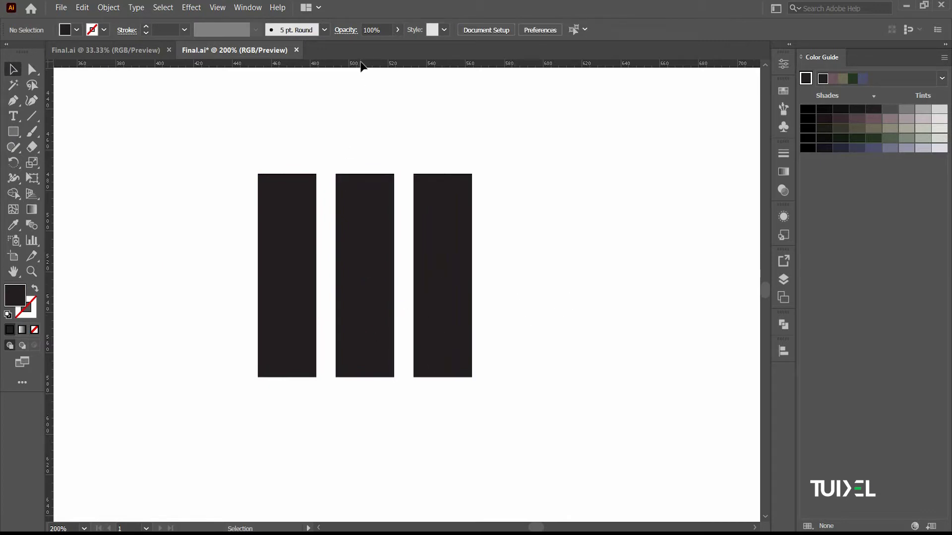
drag(361, 67, 370, 377)
Place the guide along the bars' bottom edge and Alt-drag a copy slightly higher.
drag(370, 376, 371, 377)
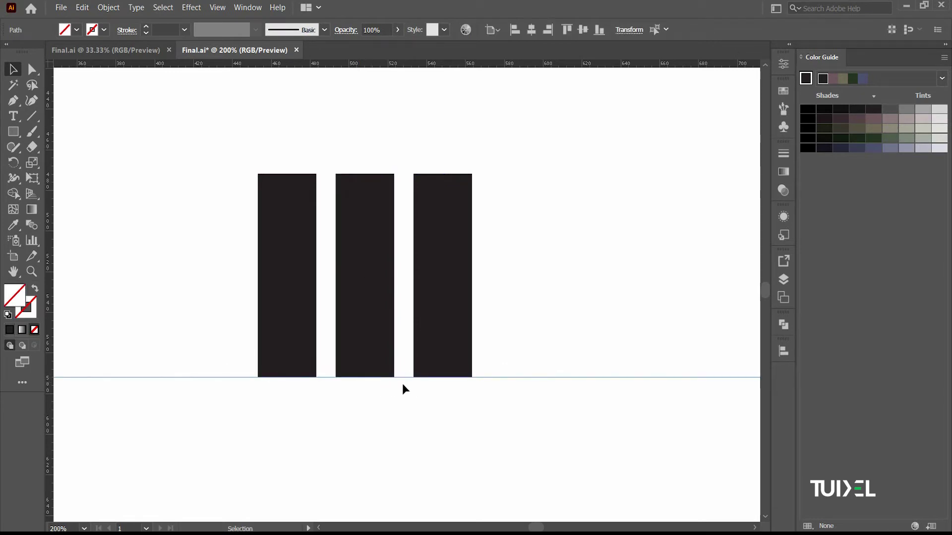
drag(522, 378, 513, 354)
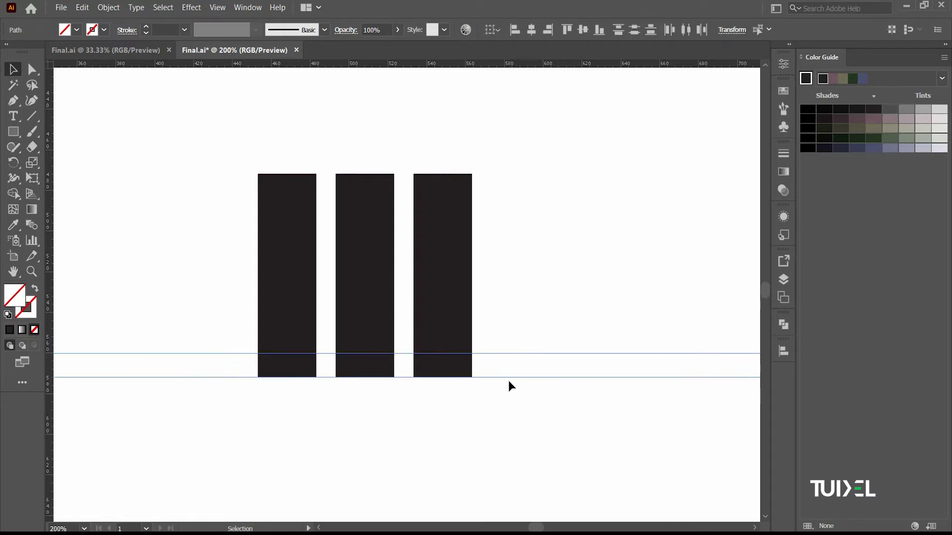
scroll(502, 371, down, 2)
click(510, 372)
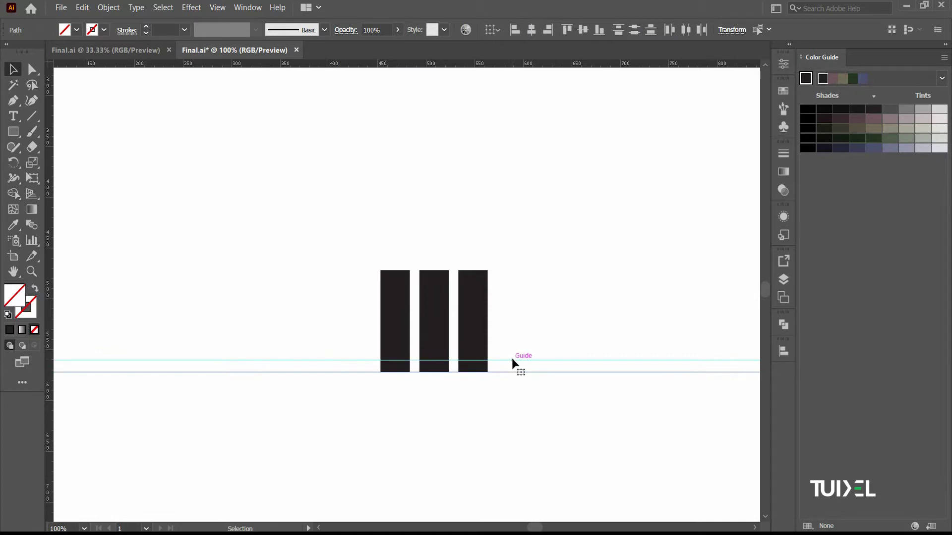
Alt-drag another guide copy upward to form the third evenly spaced guide.
drag(512, 358, 514, 351)
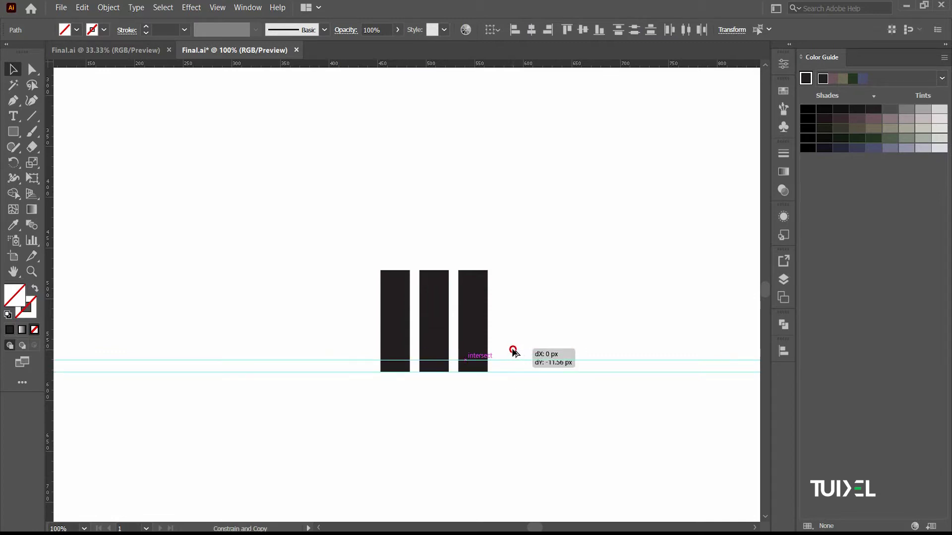
drag(513, 351, 514, 350)
click(526, 398)
scroll(486, 392, up, 1)
scroll(477, 388, up, 1)
scroll(456, 388, up, 1)
mouse_move(454, 387)
mouse_down()
mouse_move(393, 425)
mouse_move(421, 464)
mouse_up()
Raise the middle bar onto the middle guide and the right bar onto the top guide.
click(350, 296)
drag(346, 302, 347, 257)
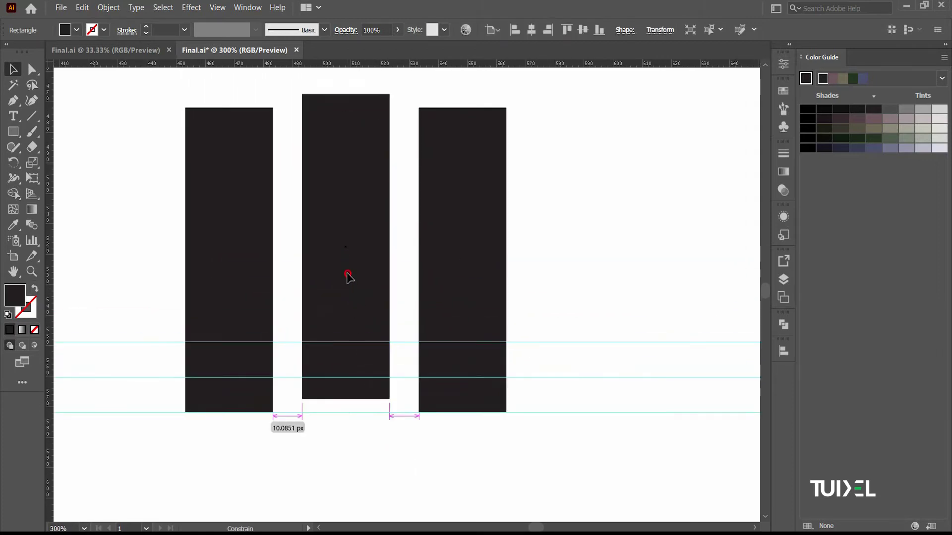
click(469, 266)
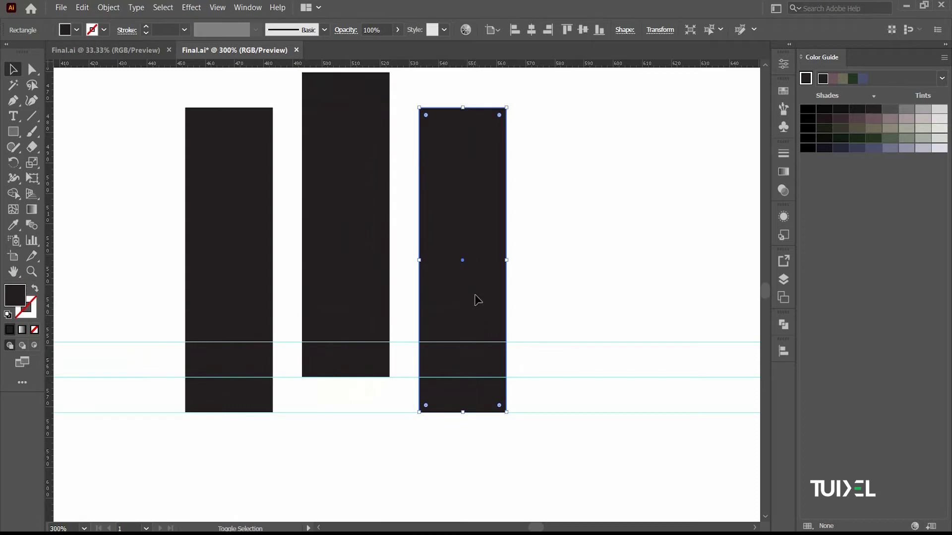
drag(466, 294, 465, 225)
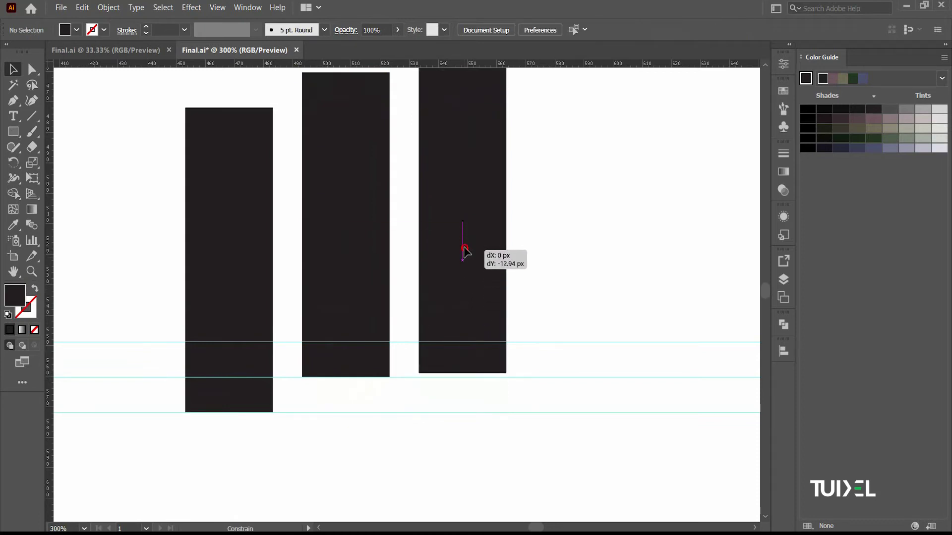
drag(464, 226, 465, 228)
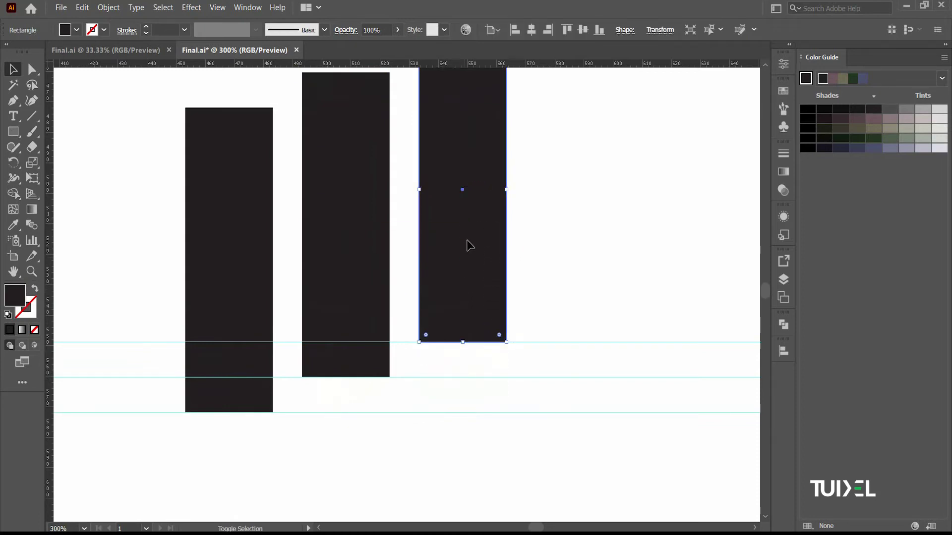
click(519, 240)
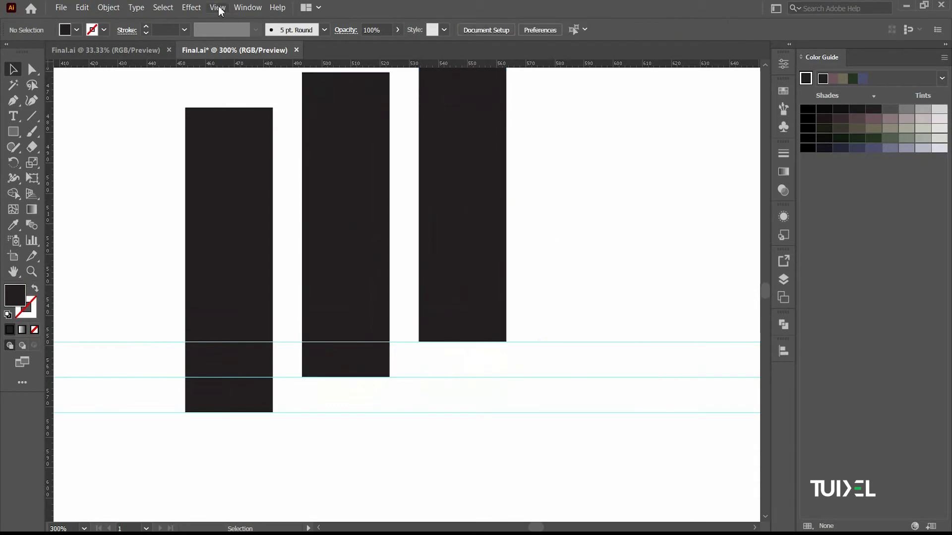
Select and delete the three horizontal guides.
click(217, 8)
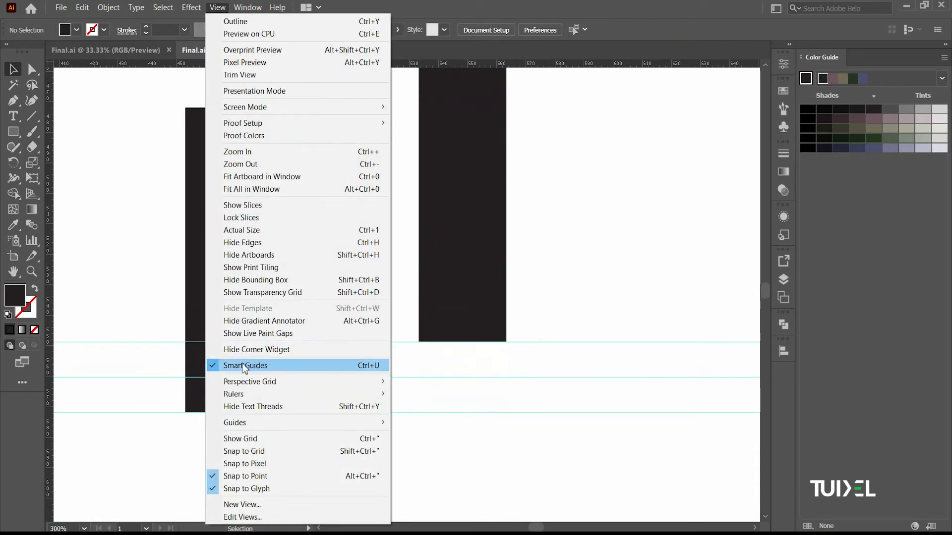
click(546, 262)
scroll(539, 279, down, 3)
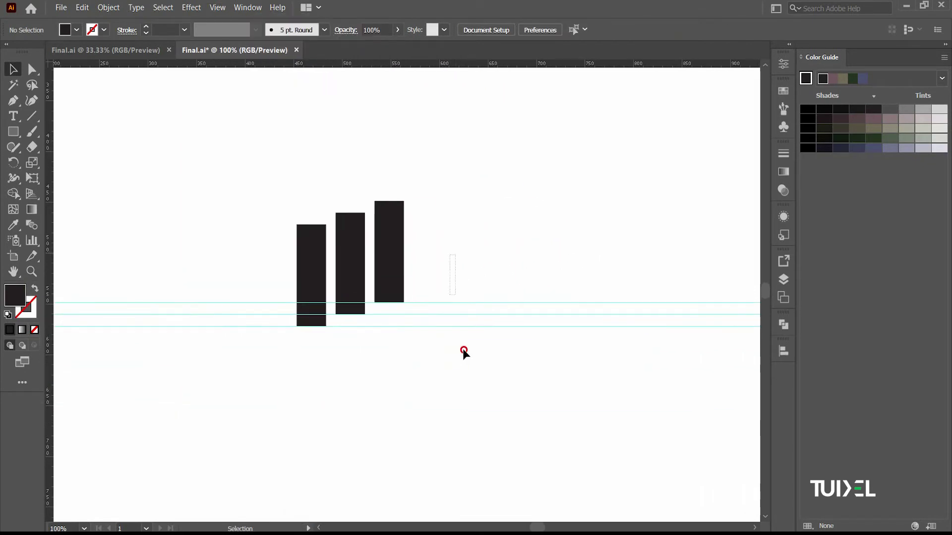
drag(456, 305, 465, 381)
key(Delete)
scroll(321, 309, up, 1)
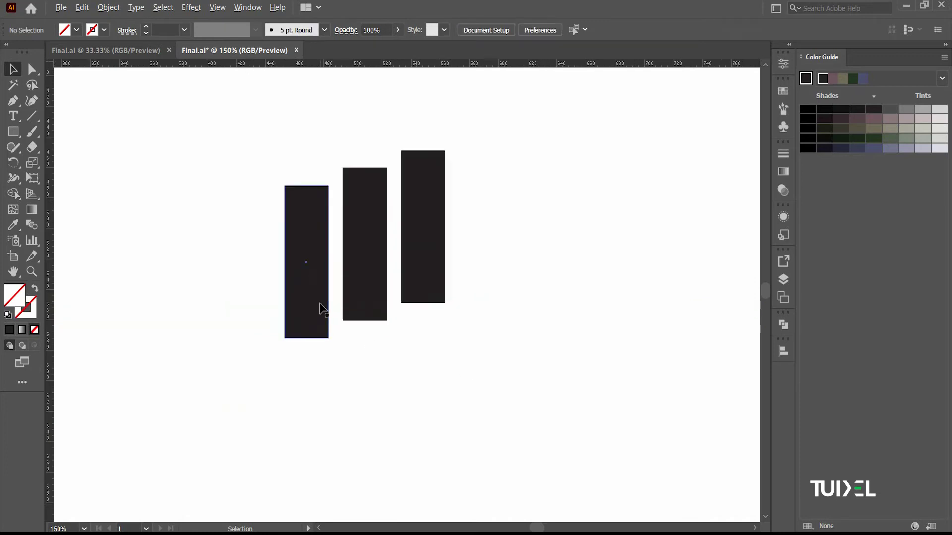
drag(485, 183, 287, 323)
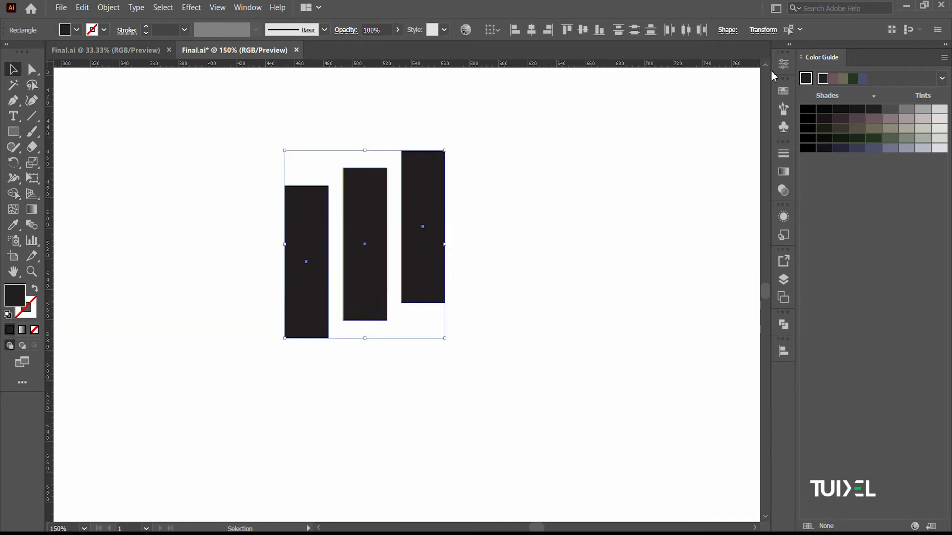
Rotate the three stepped bars together by 30 degrees in the Properties panel.
click(783, 64)
click(660, 145)
text(30)
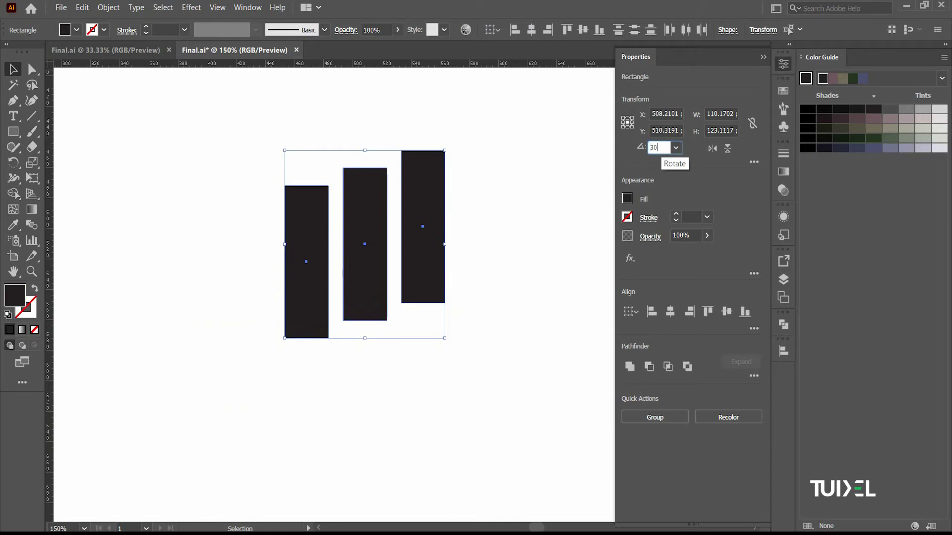
key(Return)
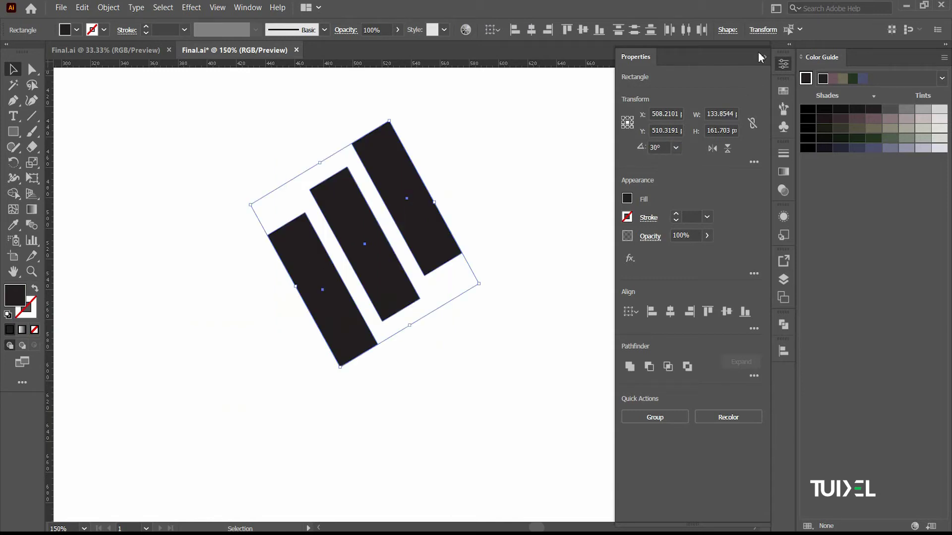
click(764, 58)
click(546, 226)
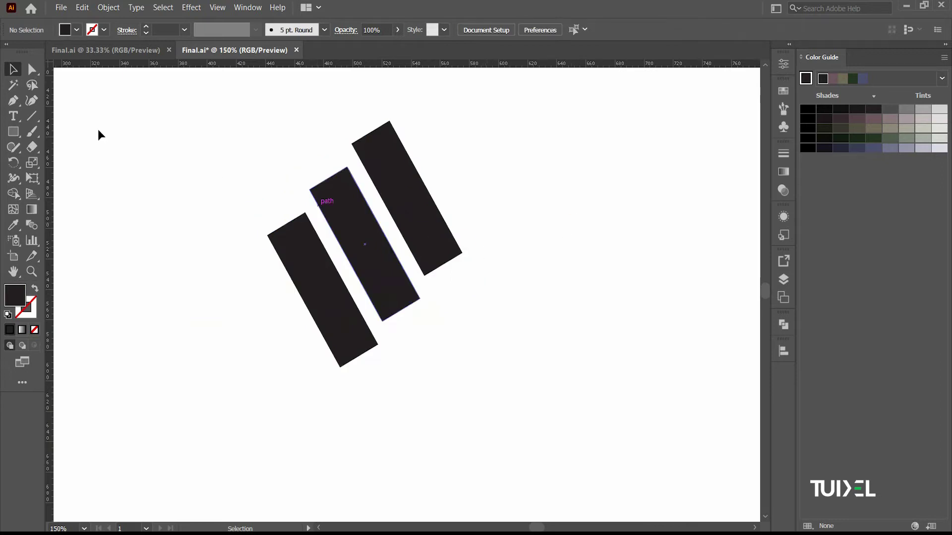
click(30, 117)
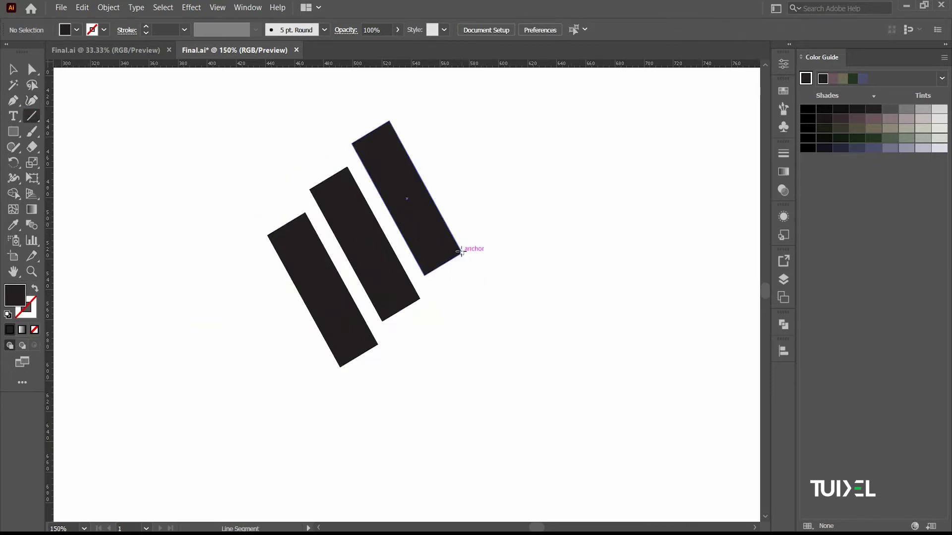
Draw a horizontal cutting line and use Shape Builder to erase the bar pieces below it.
drag(461, 252, 691, 212)
key(v)
drag(207, 116, 469, 329)
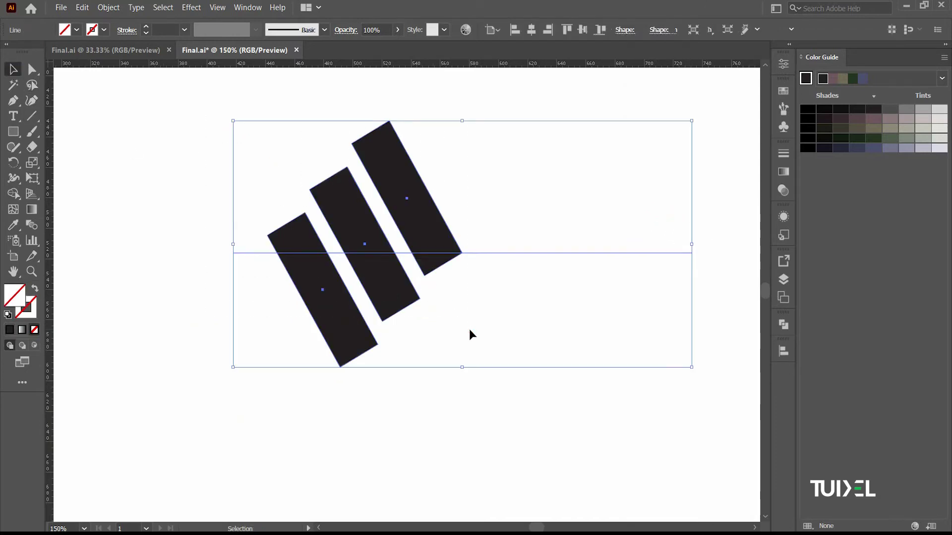
click(14, 195)
drag(298, 343, 346, 345)
alt+click(431, 266)
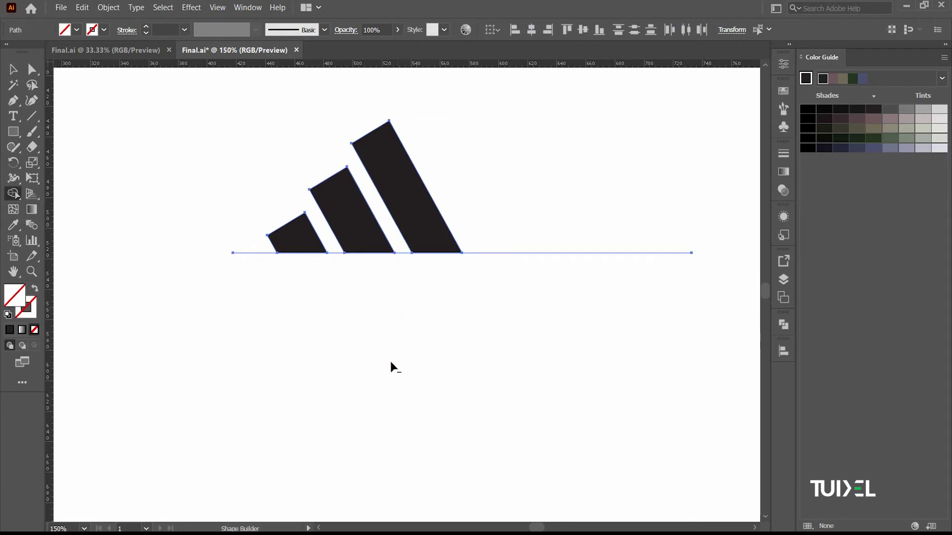
Delete the leftover cutting line and select the finished stripe logo.
key(v)
click(284, 281)
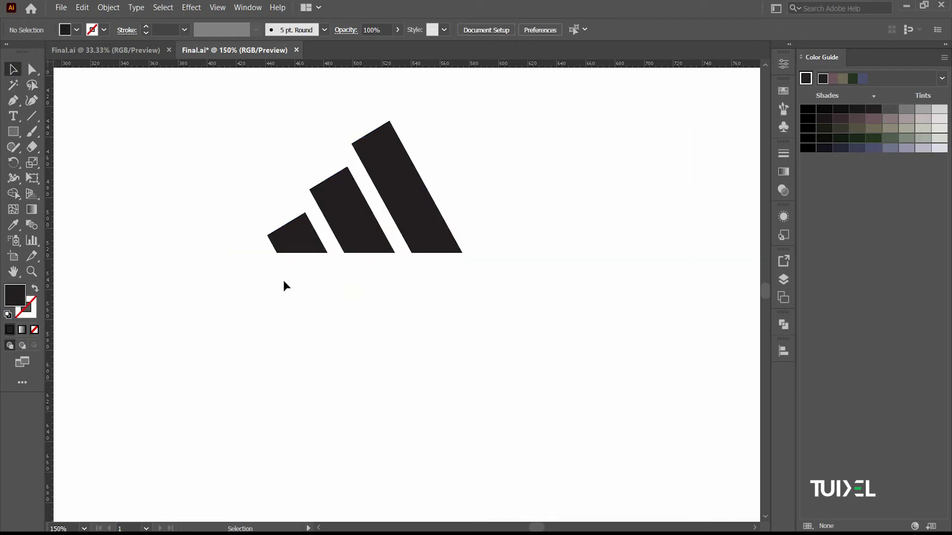
click(503, 270)
key(Delete)
scroll(396, 312, up, 1)
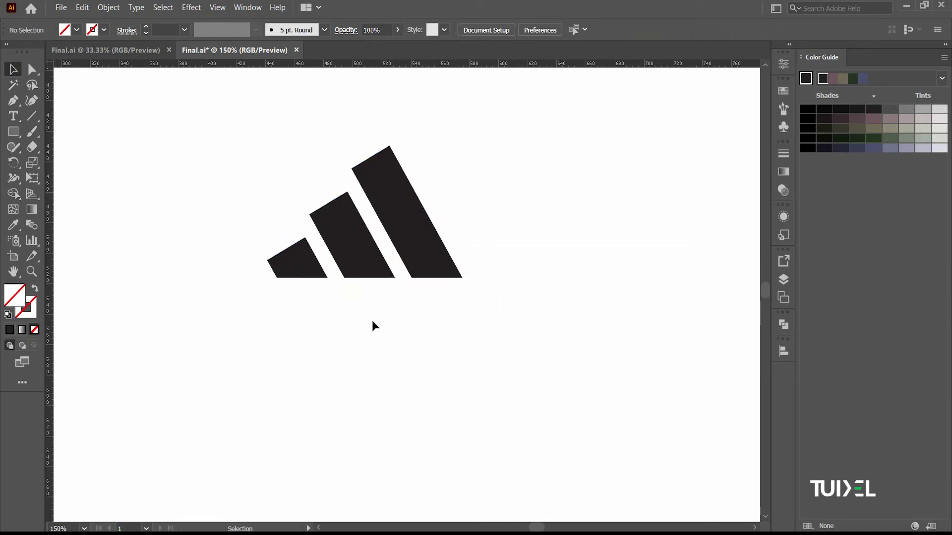
drag(254, 162, 436, 286)
alt+scroll(424, 288, down, 2)
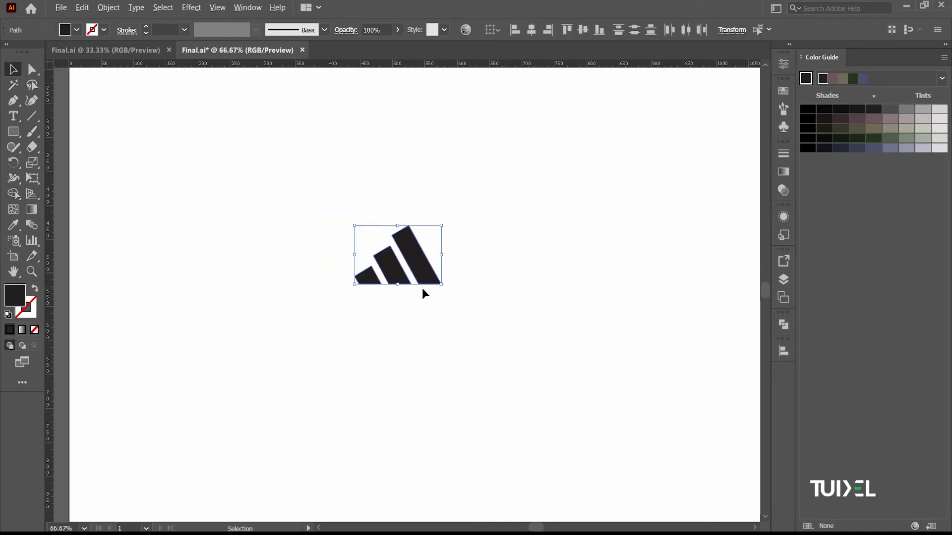
Enlarge the stripe logo and type 'adidas' beneath it.
drag(442, 227, 493, 190)
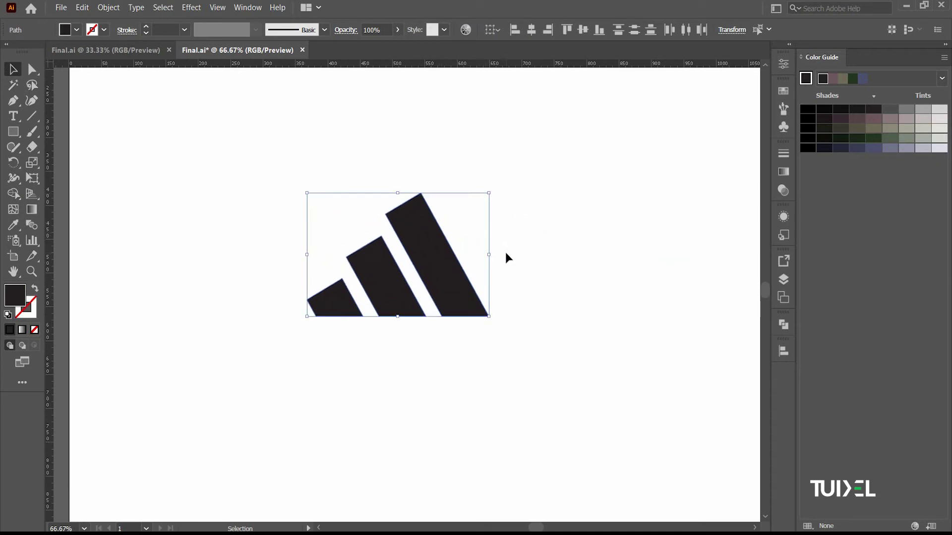
click(534, 252)
alt+scroll(412, 327, up, 1)
click(13, 116)
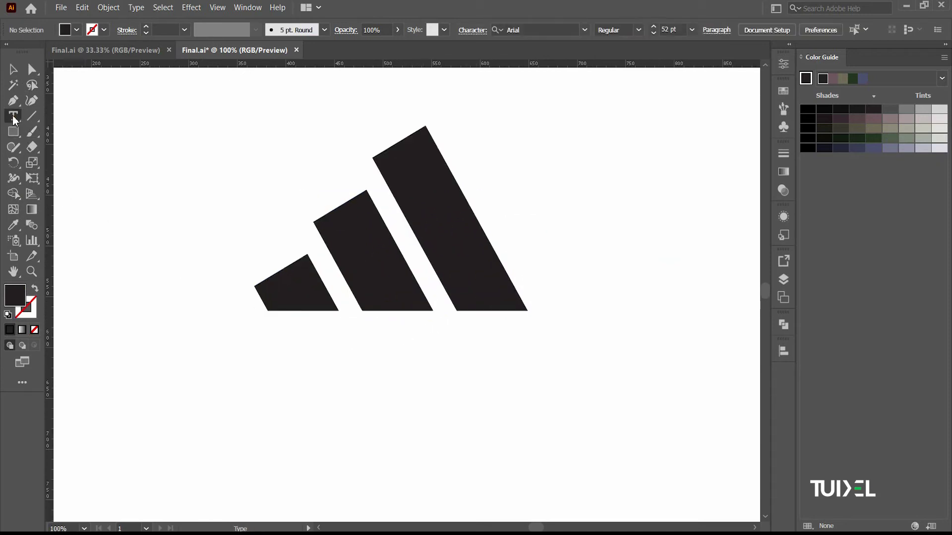
click(286, 352)
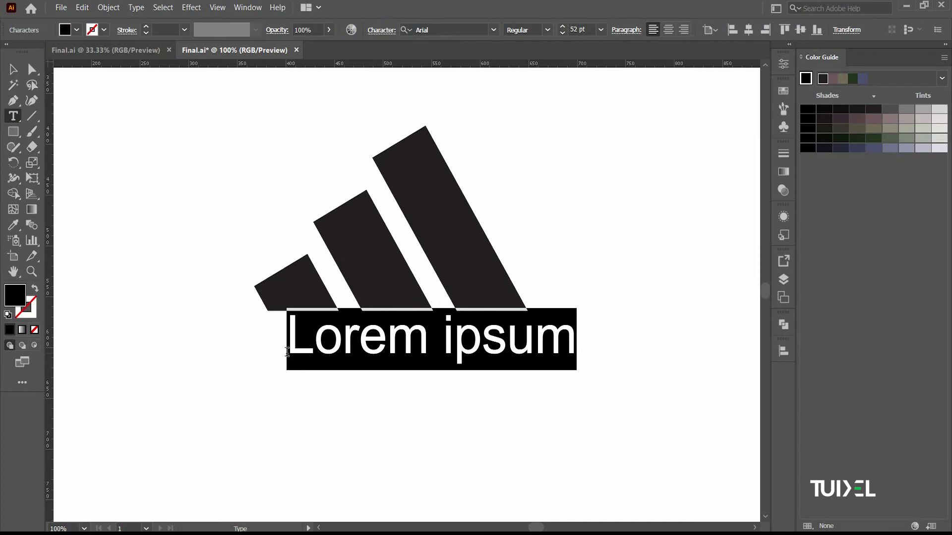
text(adida)
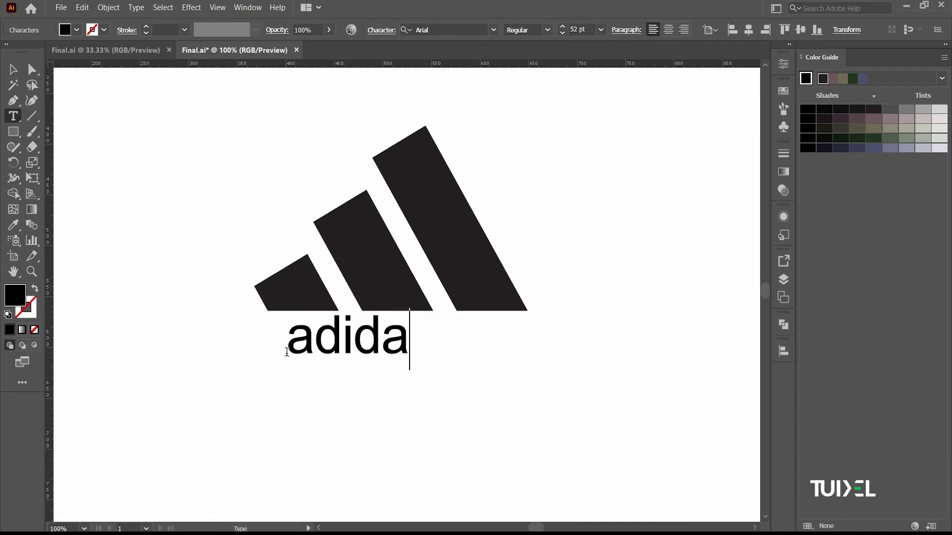
text(s)
Set the adidas text's font to AvantGarde Bold.
click(13, 69)
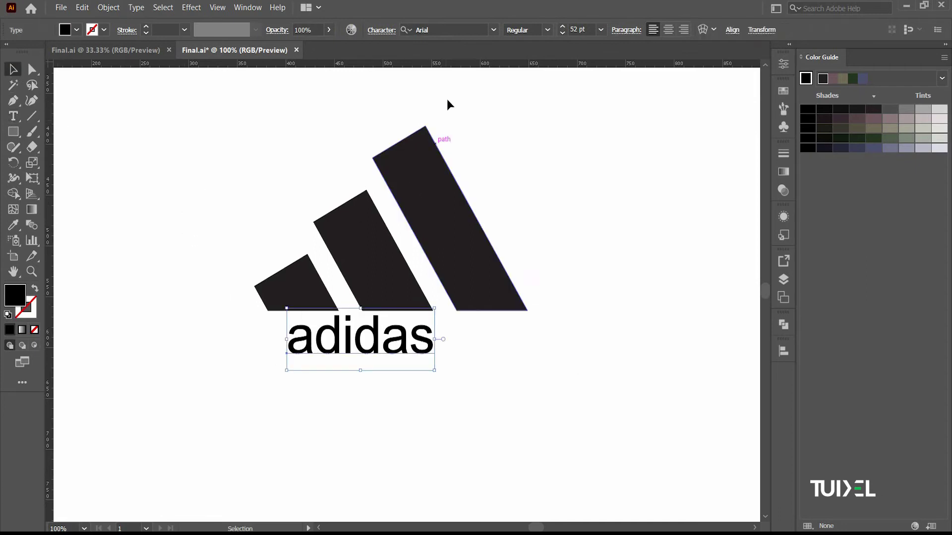
click(452, 30)
text(ava)
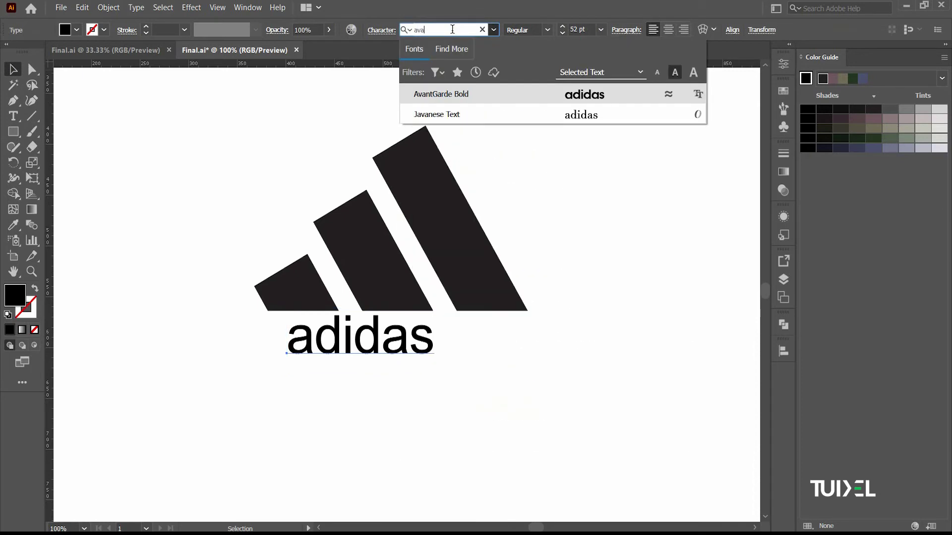
click(491, 98)
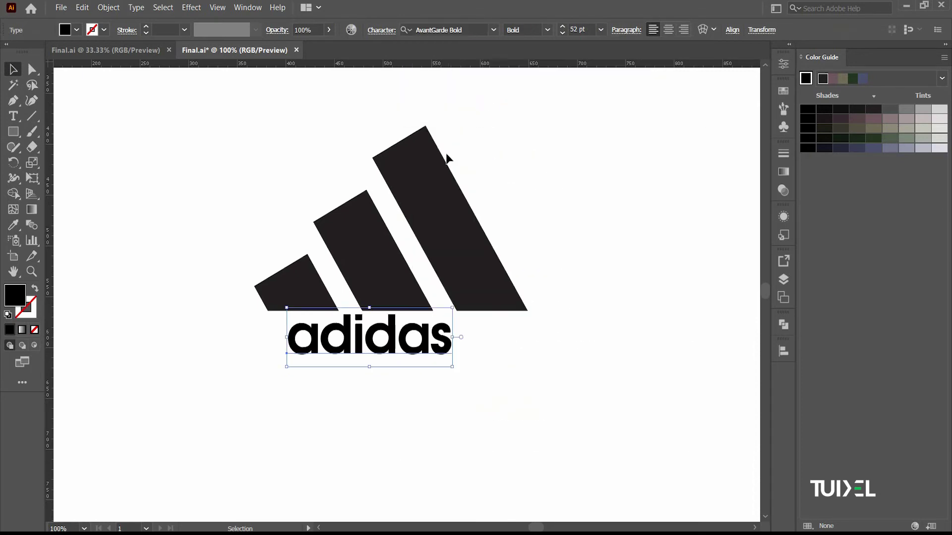
Move the adidas text under the stripes and scale it up.
click(174, 159)
scroll(308, 357, down, 1)
drag(315, 350, 311, 353)
scroll(310, 354, down, 1)
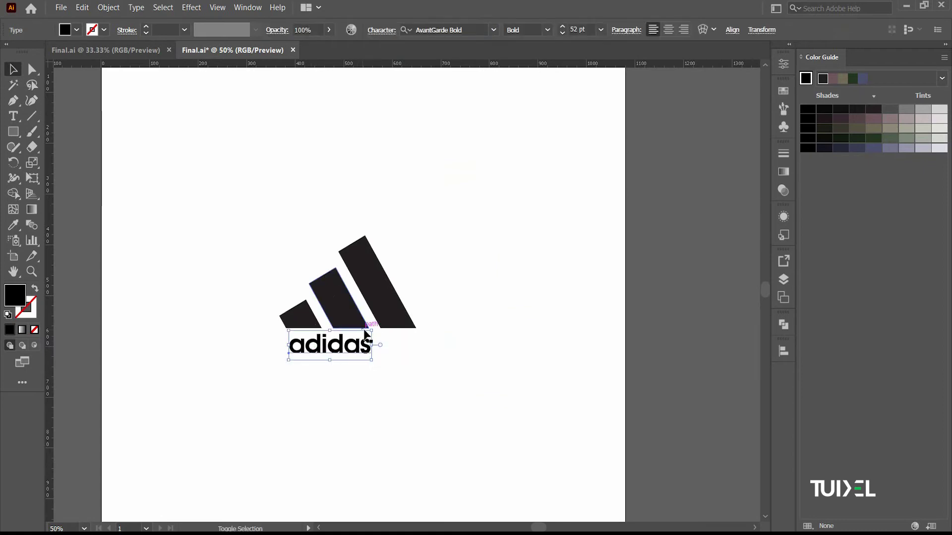
mouse_move(373, 331)
mouse_down()
mouse_move(444, 315)
mouse_move(429, 348)
mouse_move(416, 352)
mouse_up()
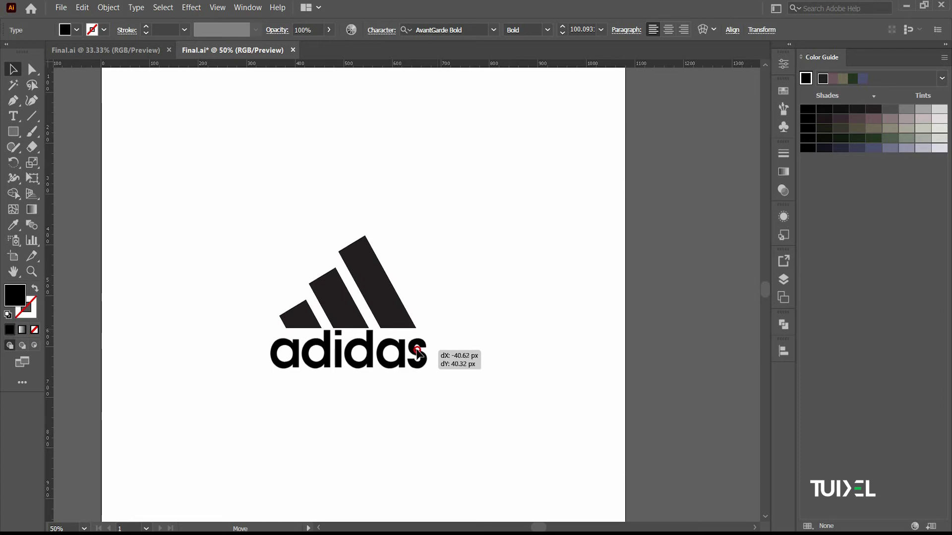
drag(417, 352, 419, 353)
key(ctrl+1)
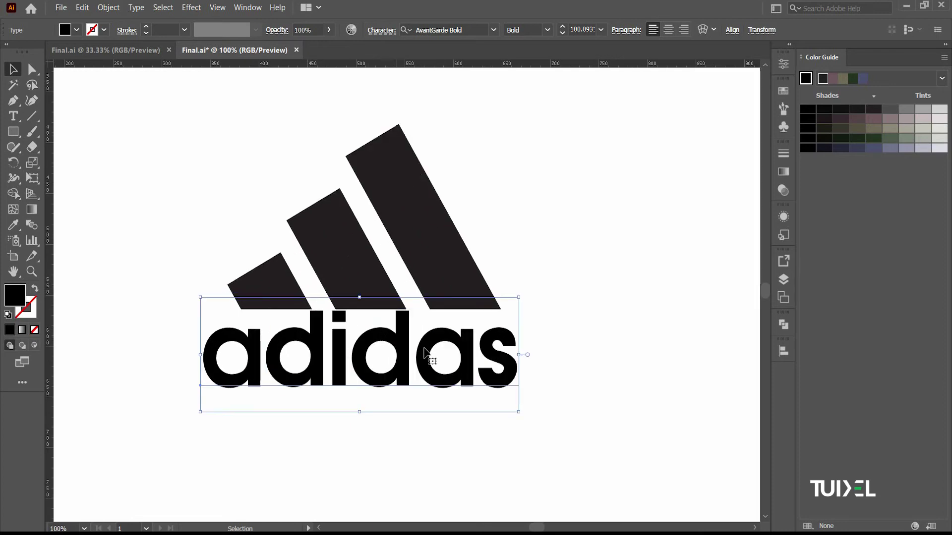
Enlarge the wordmark further and align its letter i with a stripe edge.
scroll(399, 344, up, 1)
drag(579, 276, 628, 258)
drag(428, 350, 424, 365)
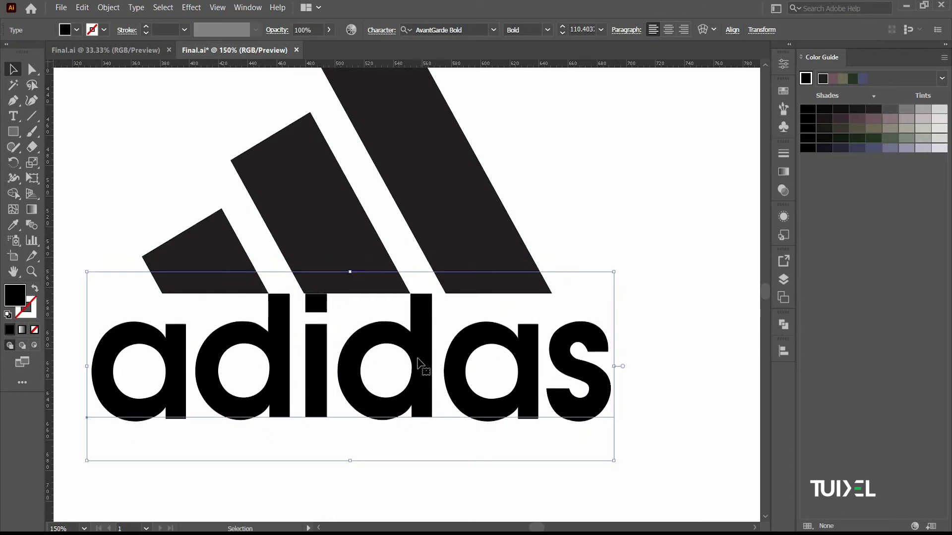
scroll(318, 330, up, 2)
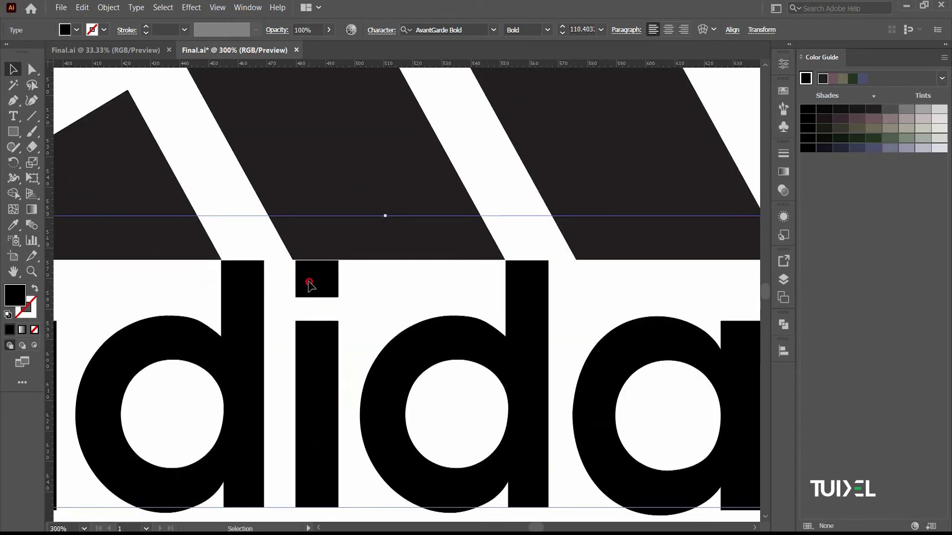
drag(309, 283, 307, 283)
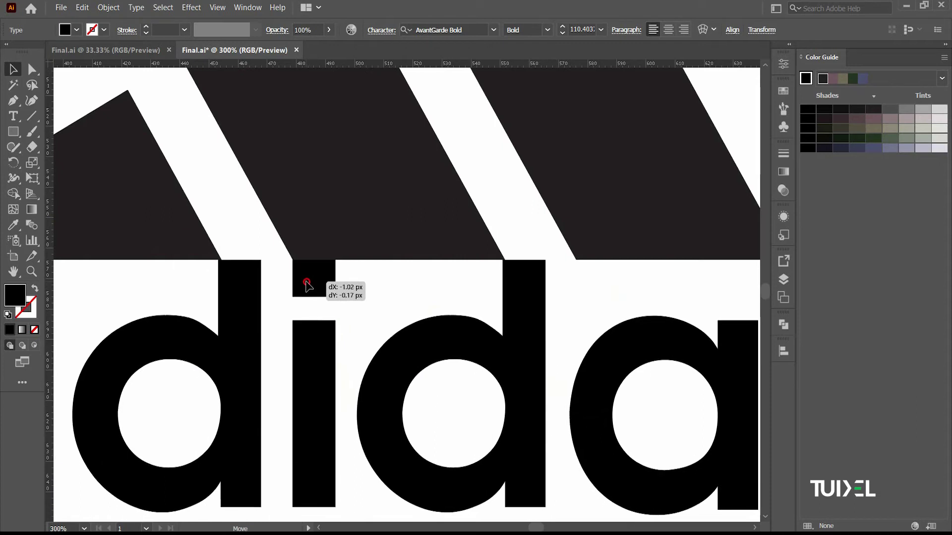
scroll(308, 293, down, 2)
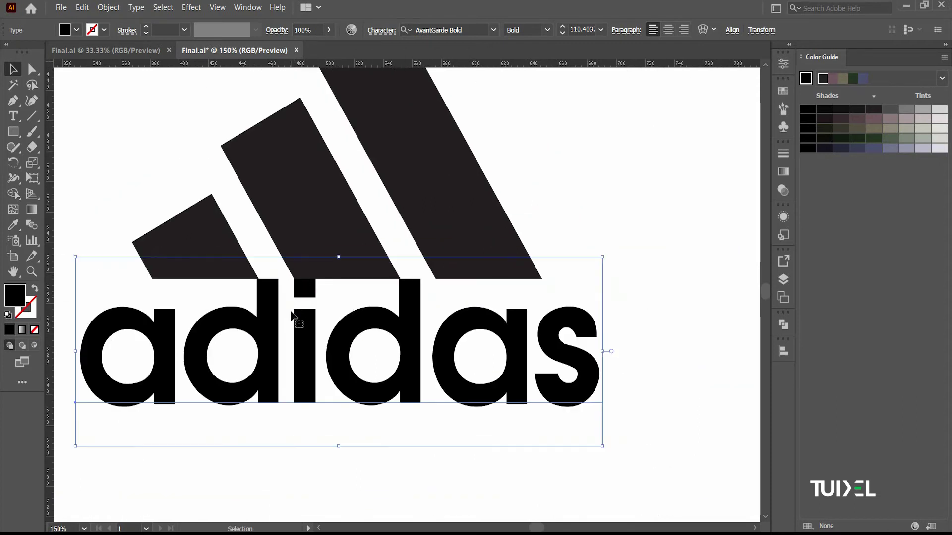
key(Right)
key(Right)
key(Left)
key(Left)
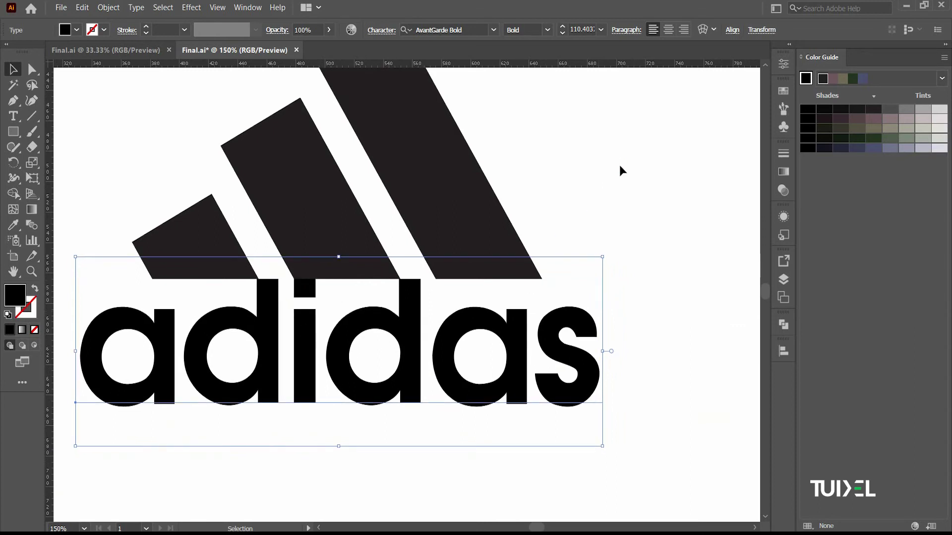
click(566, 276)
Convert the adidas text to outlines with Create Outlines.
scroll(566, 276, down, 2)
click(489, 330)
right_click(487, 318)
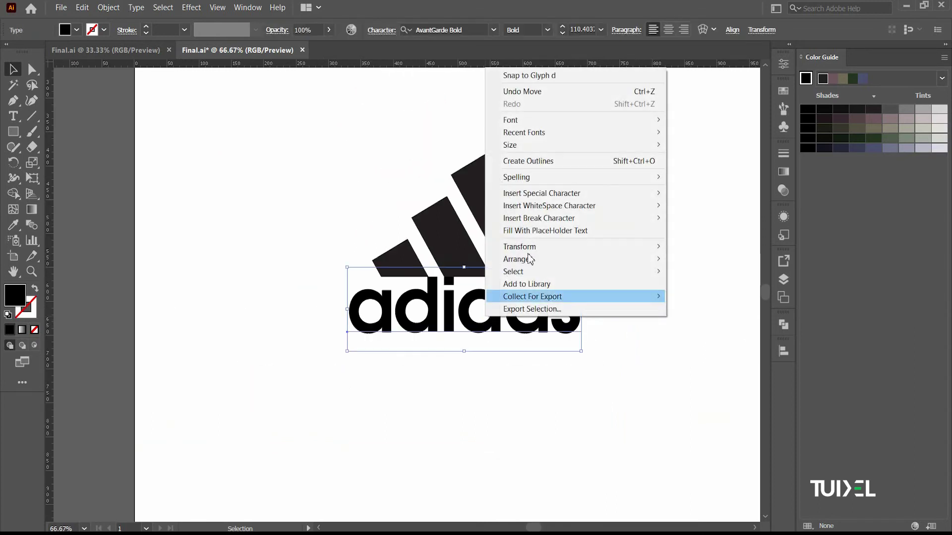
click(545, 168)
scroll(570, 273, right, 4)
click(503, 294)
click(14, 118)
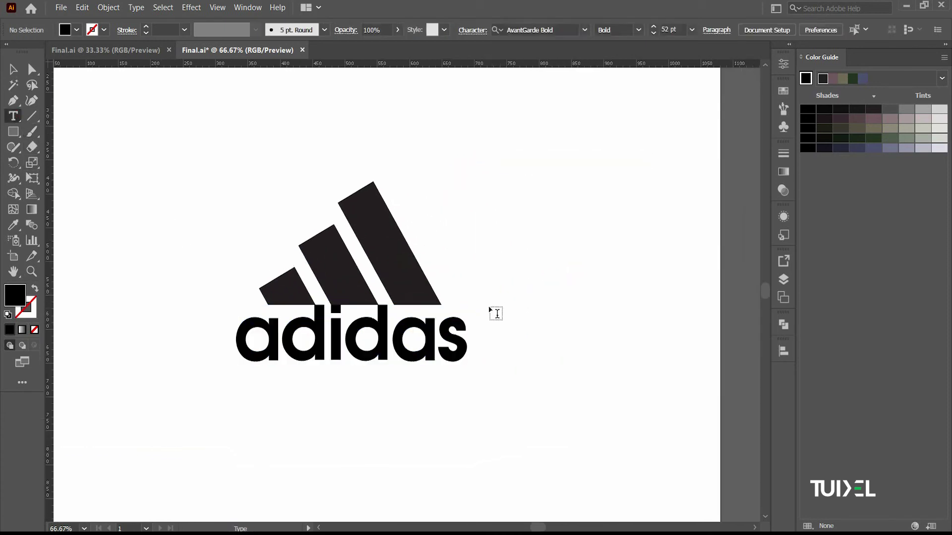
Create a new text object in Arial containing a capital R.
click(469, 299)
click(477, 33)
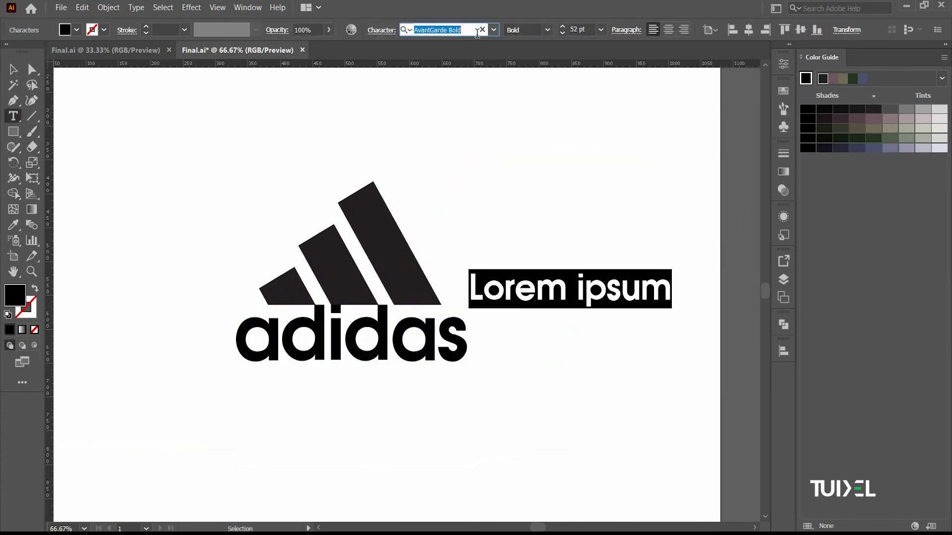
text(ar)
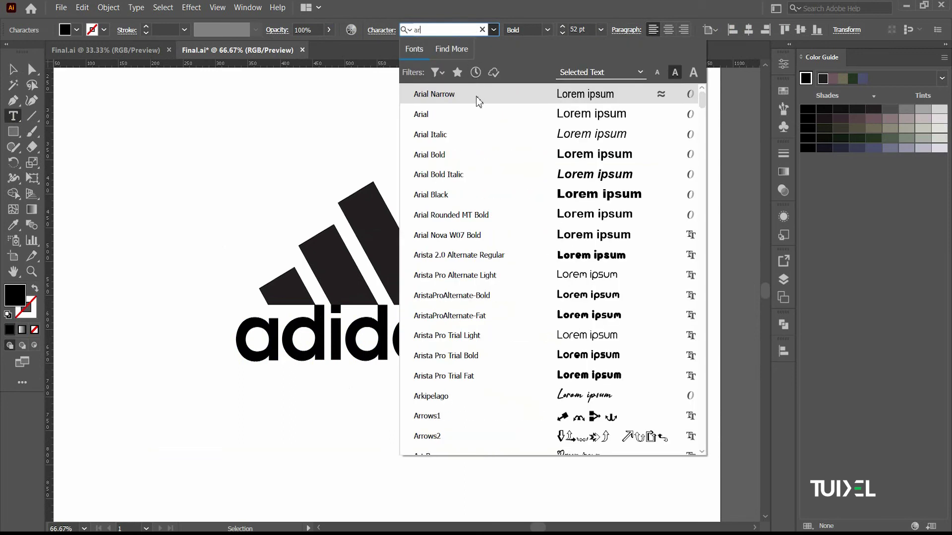
click(484, 123)
text(r)
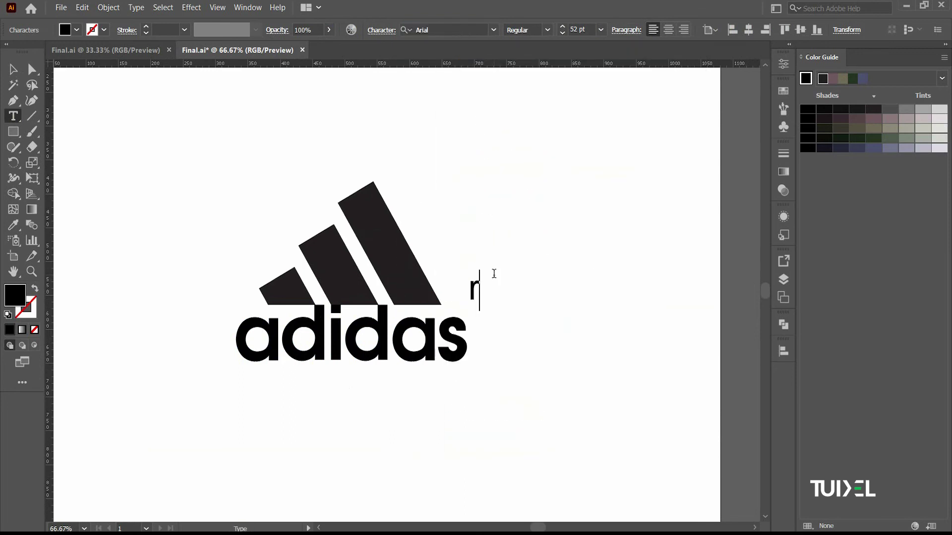
key(BackSpace)
text(R)
click(14, 70)
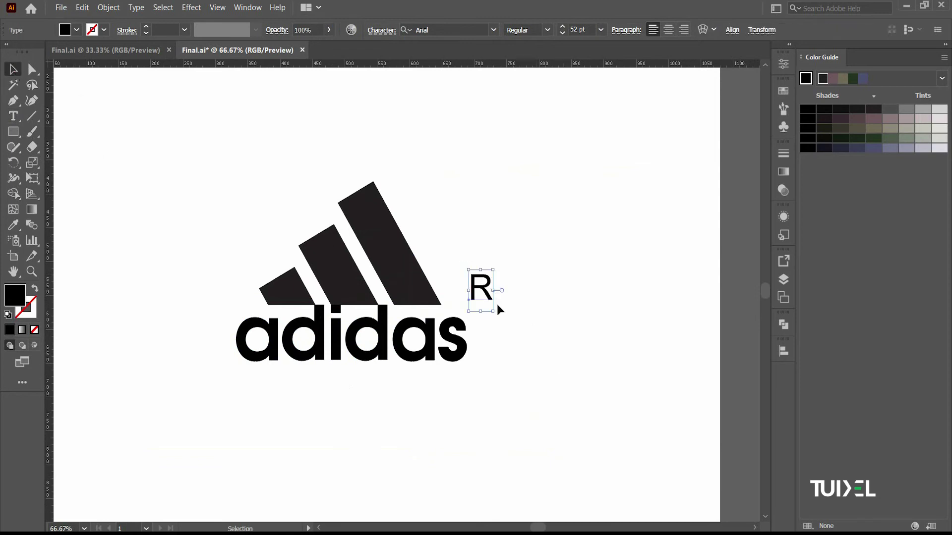
Scale the R down and place it just above the wordmark's final s.
alt+scroll(498, 306, up, 2)
drag(506, 233, 487, 264)
mouse_move(474, 300)
mouse_down()
mouse_move(462, 317)
mouse_move(470, 314)
mouse_up()
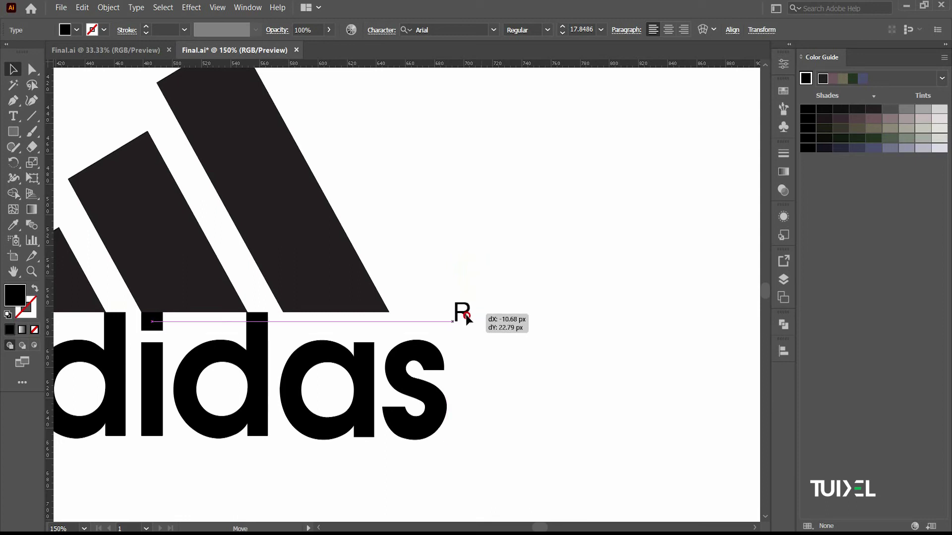
drag(470, 314, 469, 311)
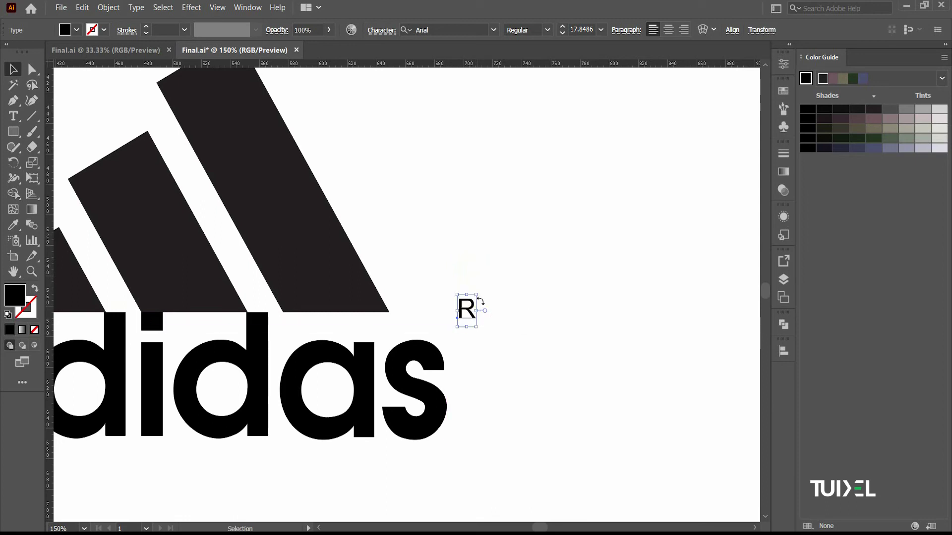
scroll(469, 316, up, 2)
drag(485, 278, 482, 280)
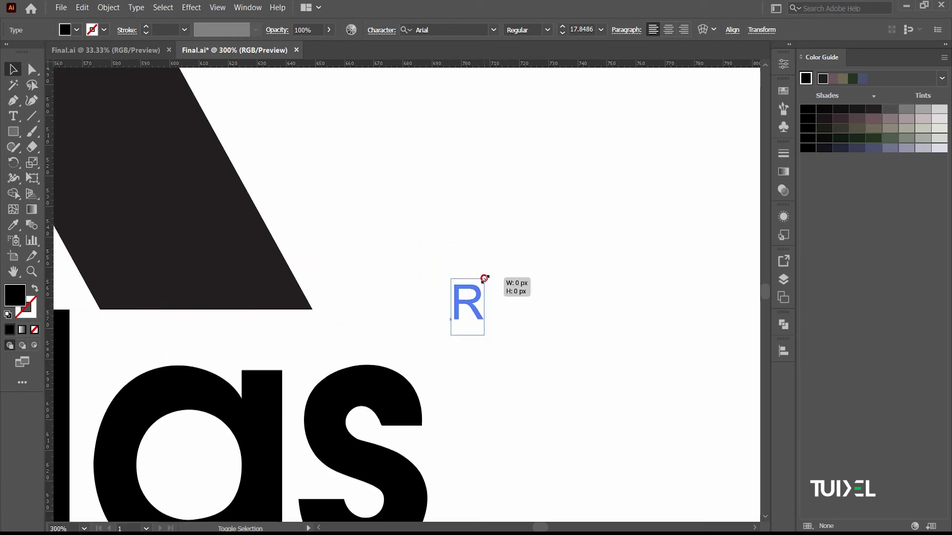
click(524, 287)
click(13, 132)
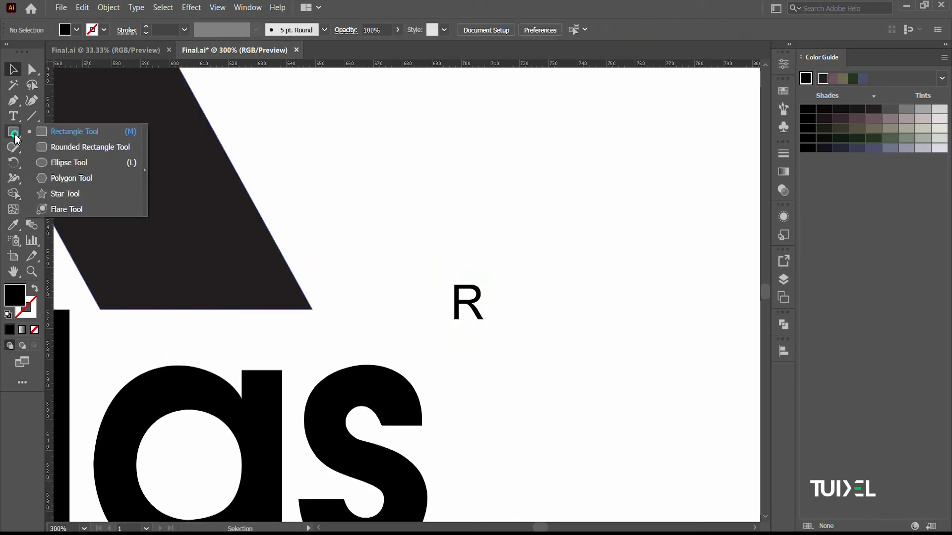
Draw a thin black-stroked, unfilled circle around the R.
click(67, 162)
click(32, 289)
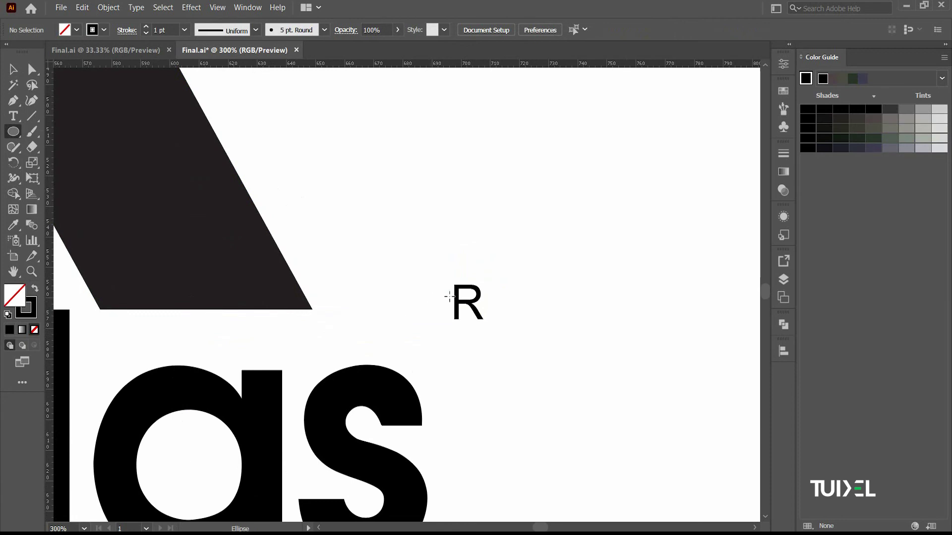
drag(465, 297, 496, 335)
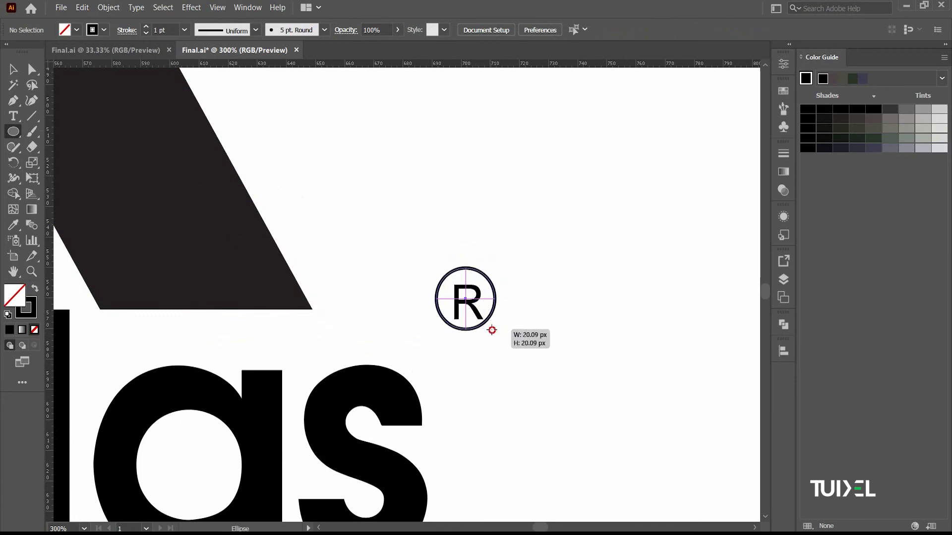
key(v)
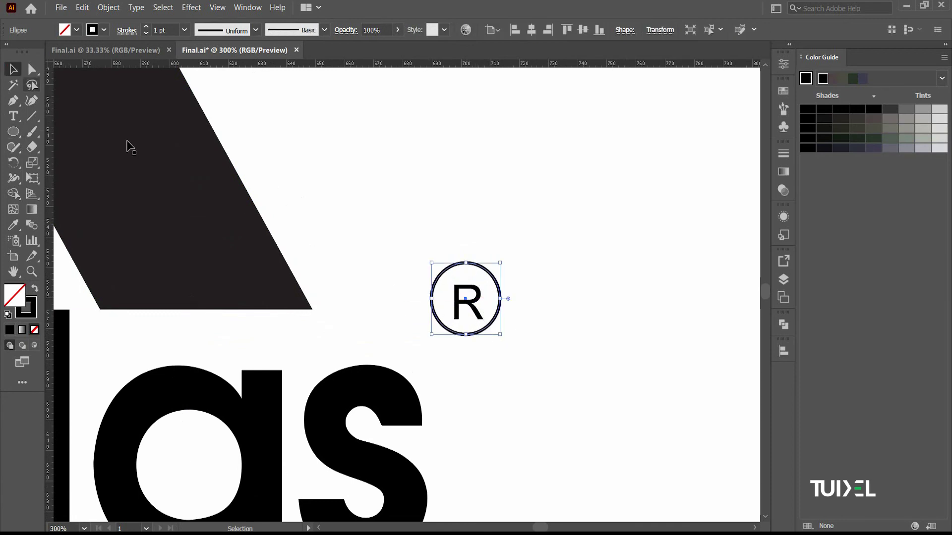
drag(487, 331, 487, 336)
Convert the R to outlines and horizontally centre it with the circle.
click(475, 309)
right_click(475, 311)
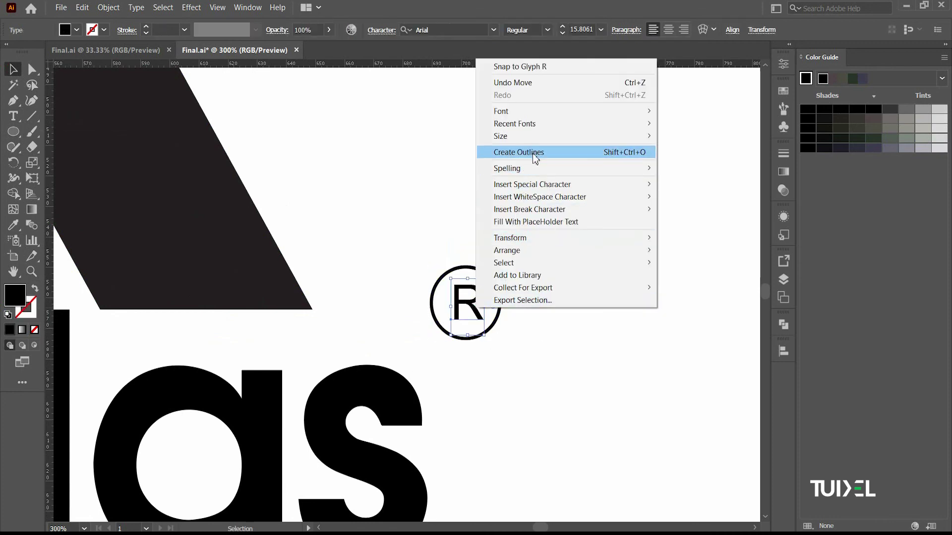
click(532, 154)
click(538, 243)
drag(444, 342, 444, 342)
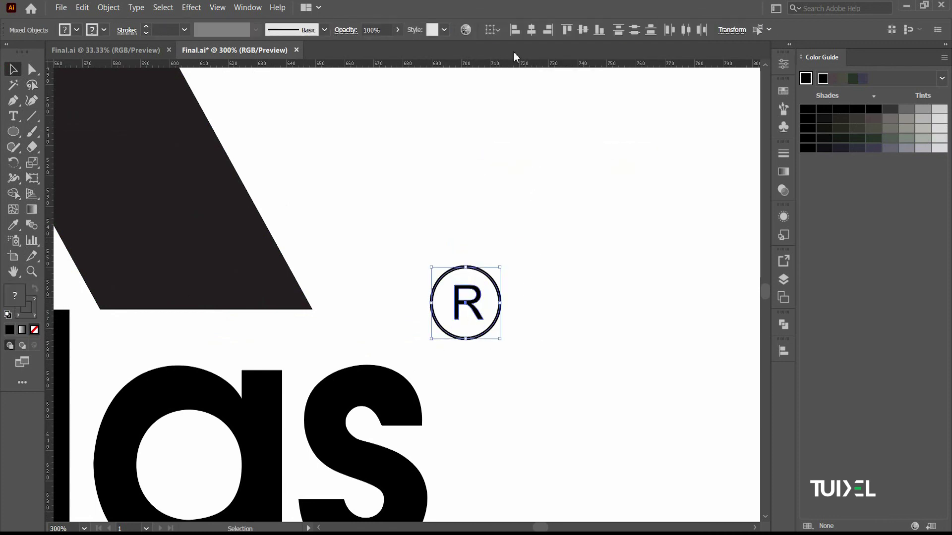
click(532, 31)
click(519, 308)
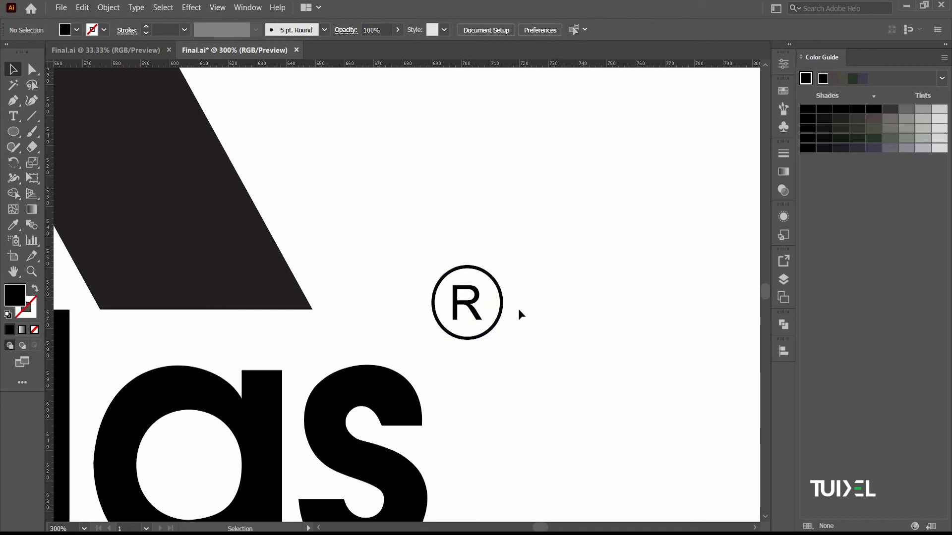
scroll(519, 309, down, 1)
scroll(469, 330, down, 3)
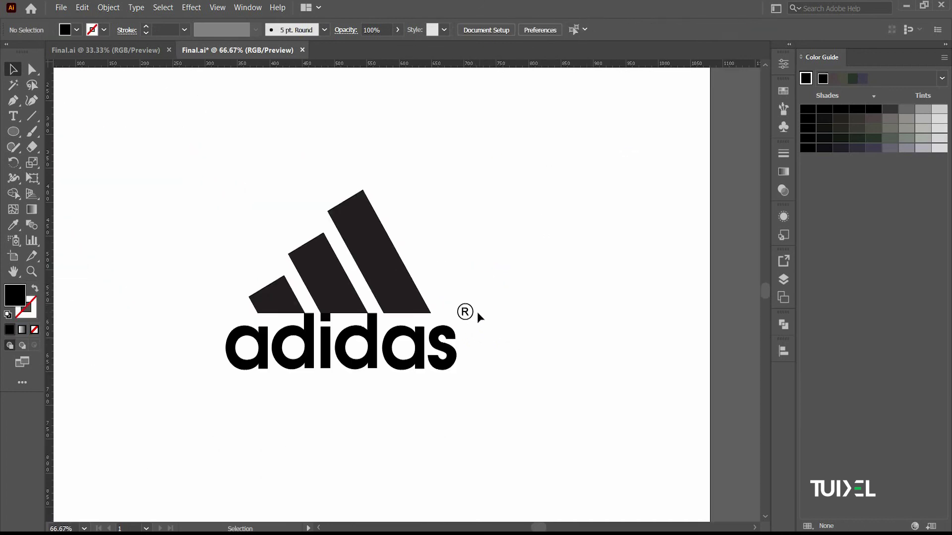
Fine-tune the ® circle around the R, nudging it left and then undoing the nudge.
click(473, 316)
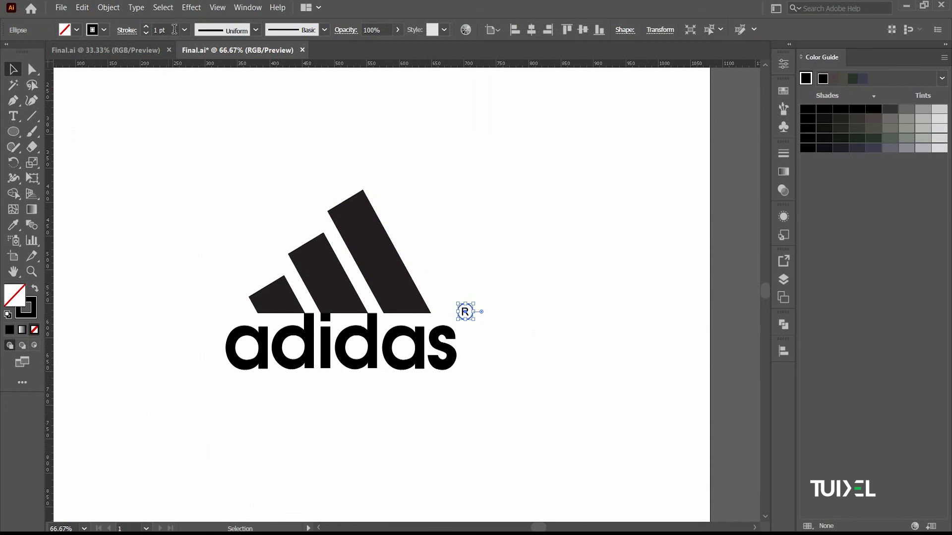
click(495, 300)
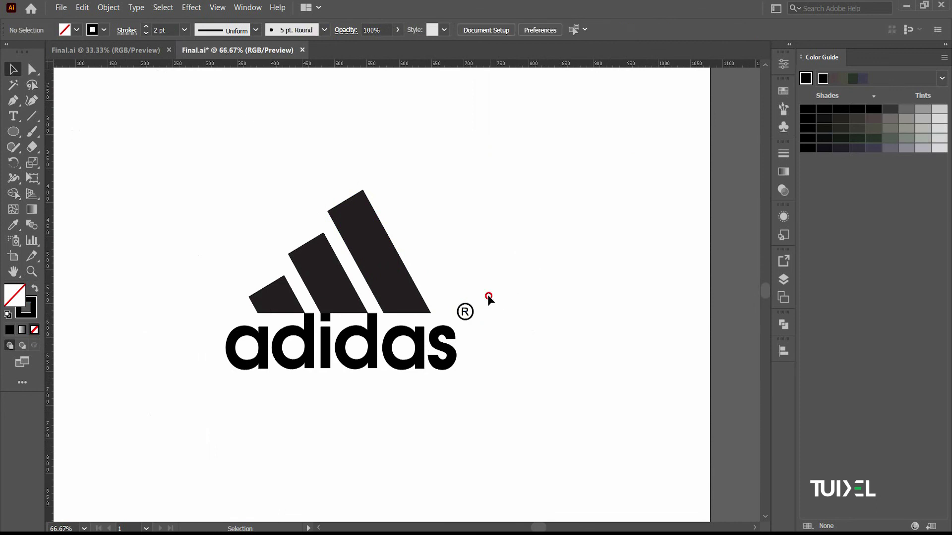
scroll(484, 368, down, 2)
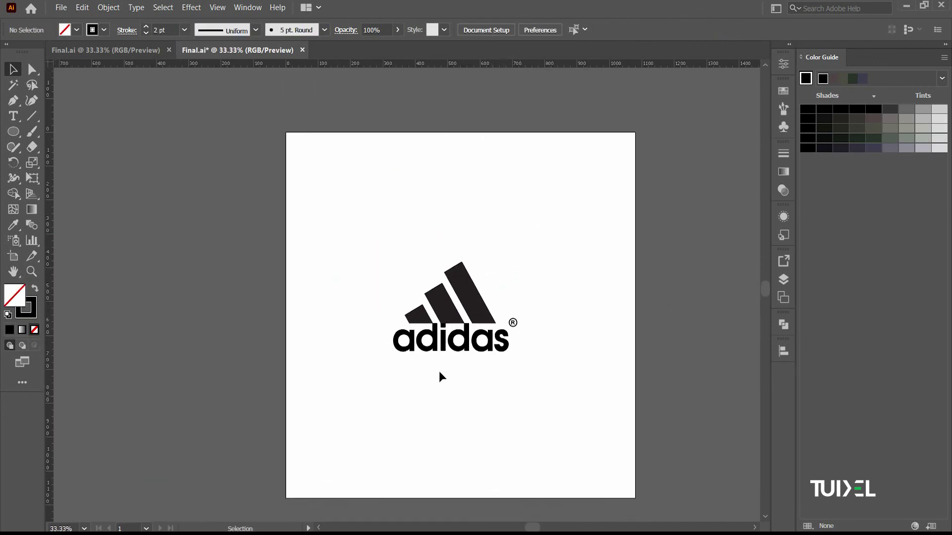
drag(364, 228, 572, 397)
click(543, 350)
click(515, 329)
scroll(515, 330, up, 4)
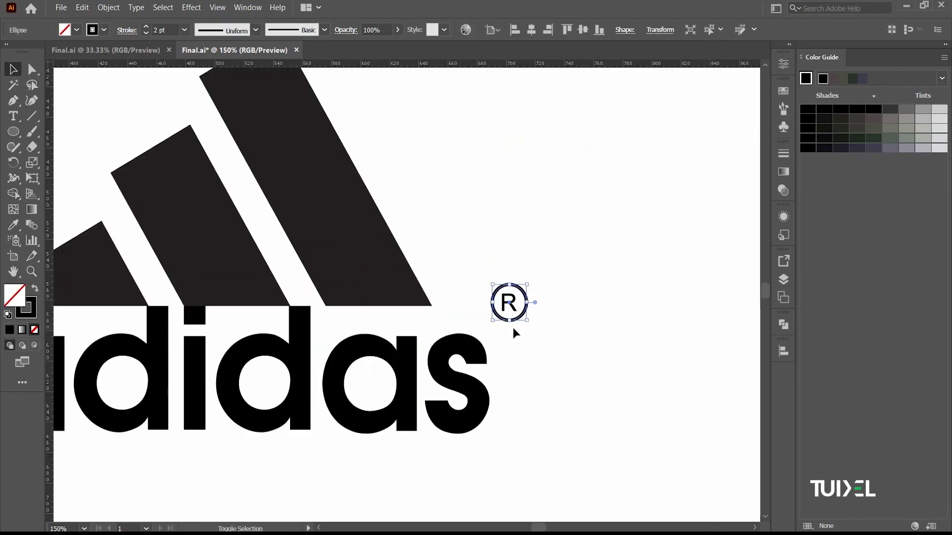
key(shift+Left)
key(shift+Left)
click(542, 301)
key(ctrl+z)
key(ctrl+z)
drag(507, 325, 506, 327)
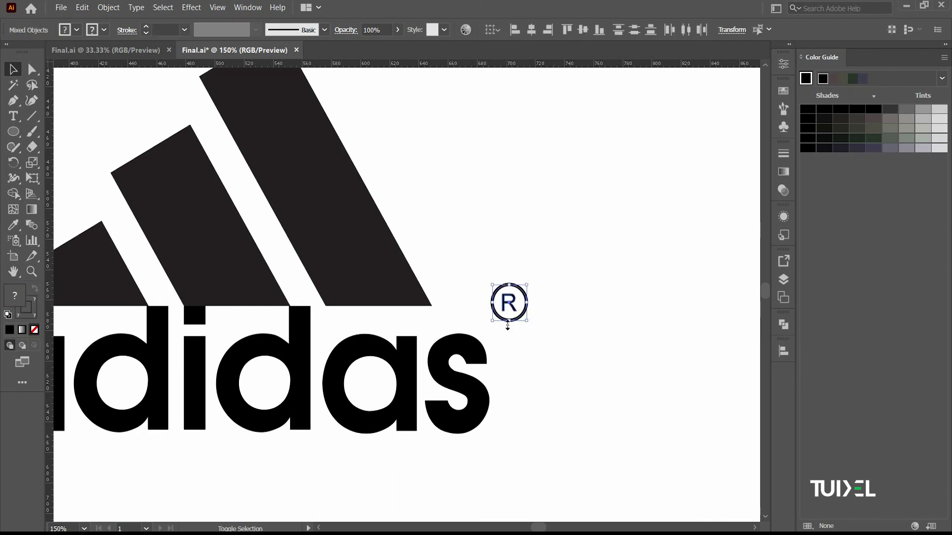
click(550, 312)
Scale up the entire adidas logo with its ® mark and reframe the artboard view.
key(ctrl+0)
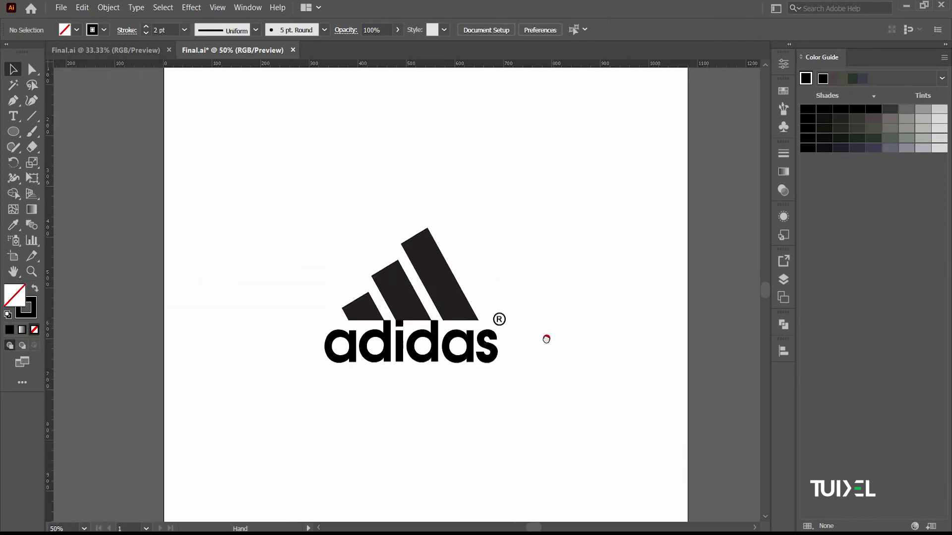
drag(284, 191, 561, 402)
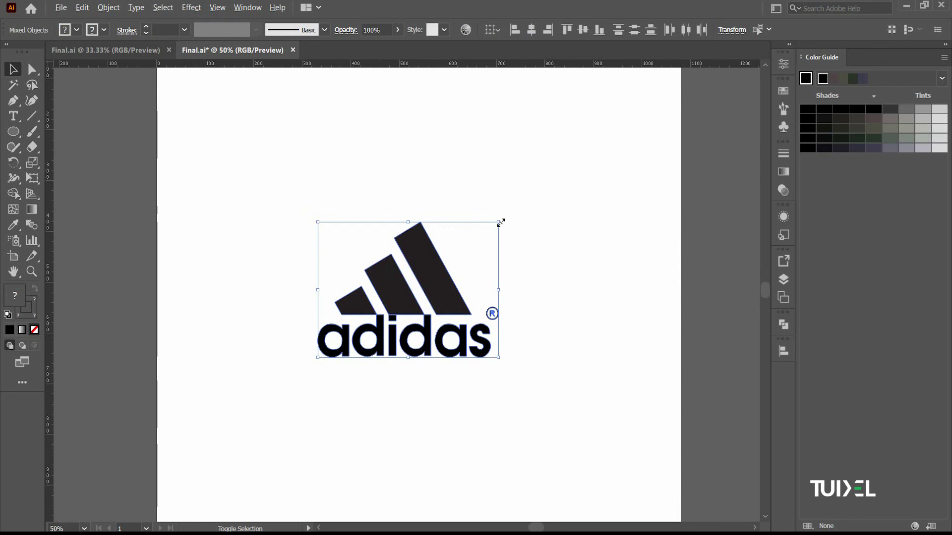
drag(499, 223, 580, 155)
key(ctrl+minus)
click(583, 333)
drag(584, 332, 531, 330)
key(ctrl+plus)
key(ctrl+plus)
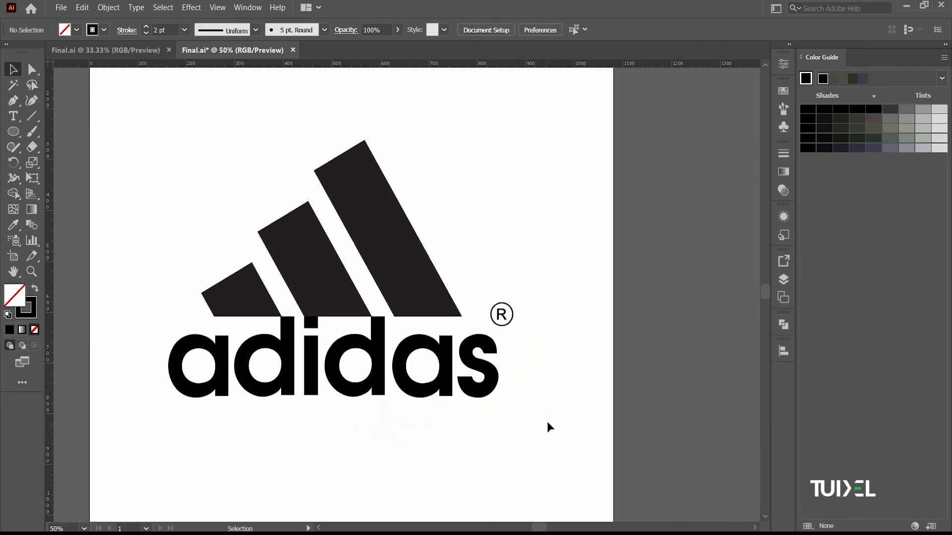